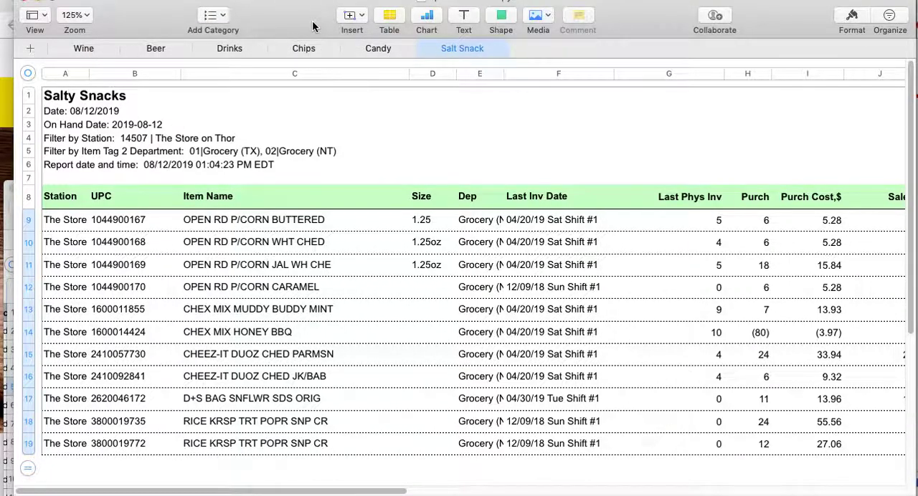
Switch to the Spokane Beer Delivery website in the browser and check its product categories, including those under Grocery
{"action": "left_click", "coordinate": [6, 112]}
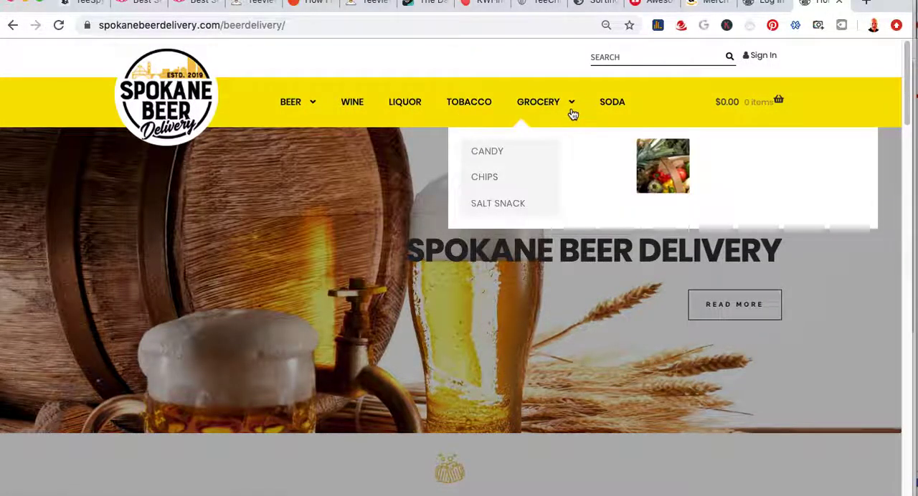
{"action": "mouse_move", "coordinate": [575, 113]}
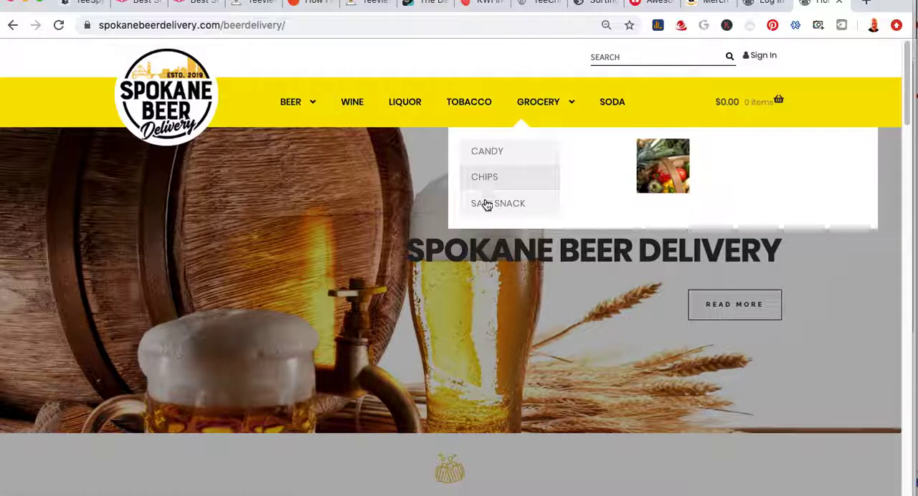
{"action": "mouse_move", "coordinate": [315, 122]}
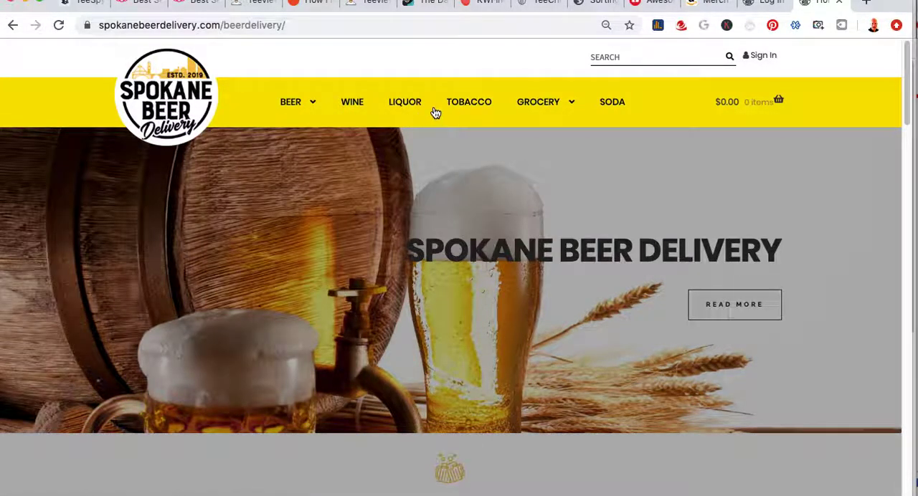
{"action": "mouse_move", "coordinate": [537, 107]}
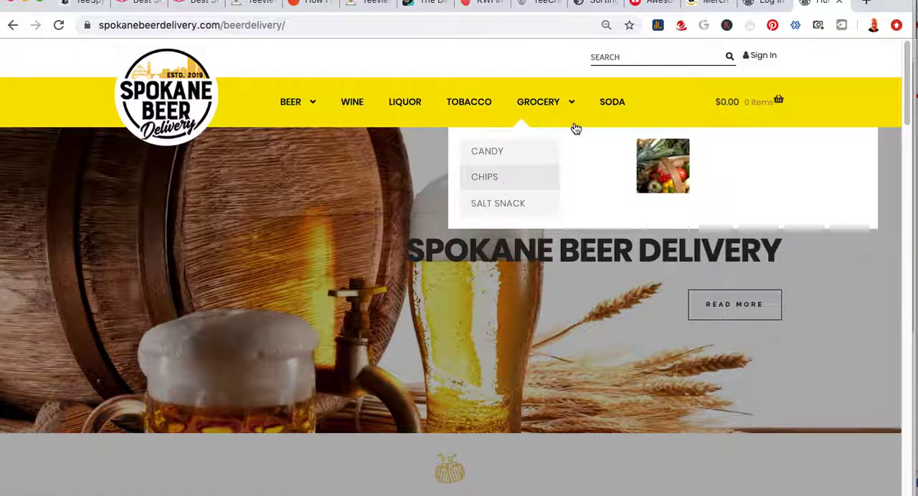
Return to the spokane beer copy spreadsheet and review the UPC, Item Name and Size columns on the Salt Snack sheet
{"action": "key", "text": "super+Tab"}
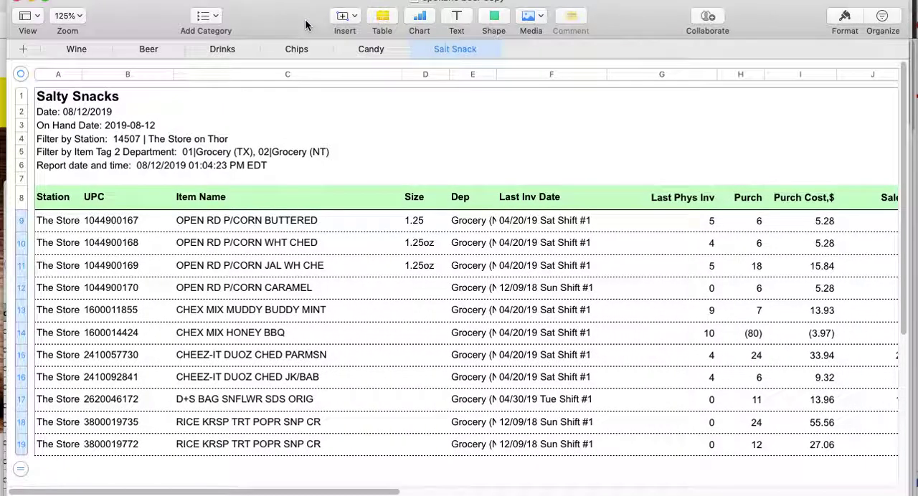
{"action": "left_click", "coordinate": [106, 219]}
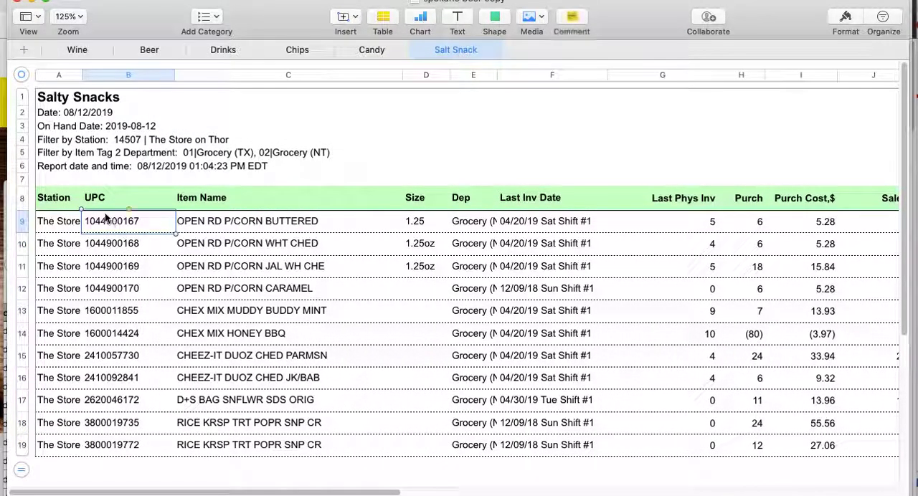
{"action": "left_click", "coordinate": [101, 202]}
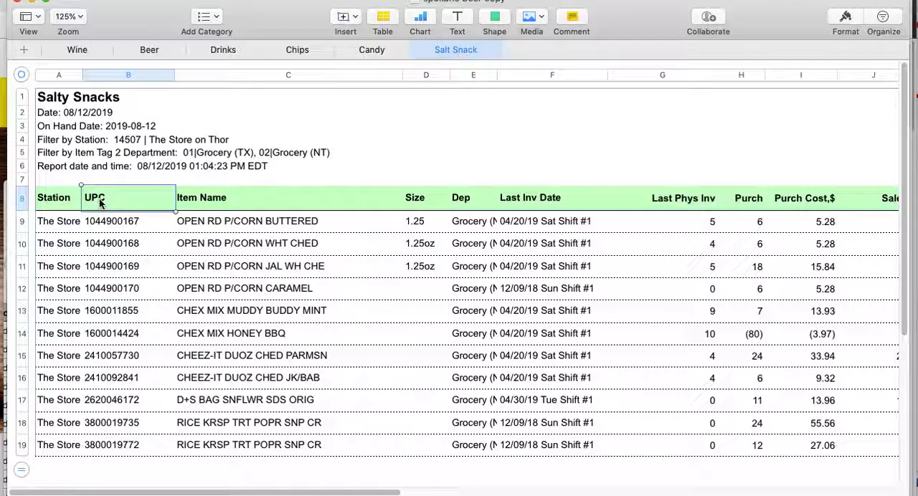
{"action": "left_click", "coordinate": [112, 74]}
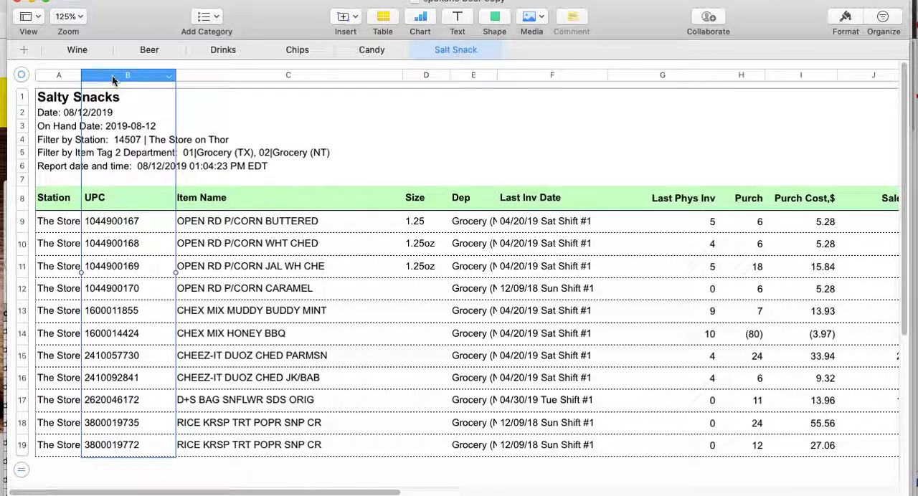
{"action": "left_click", "coordinate": [219, 75]}
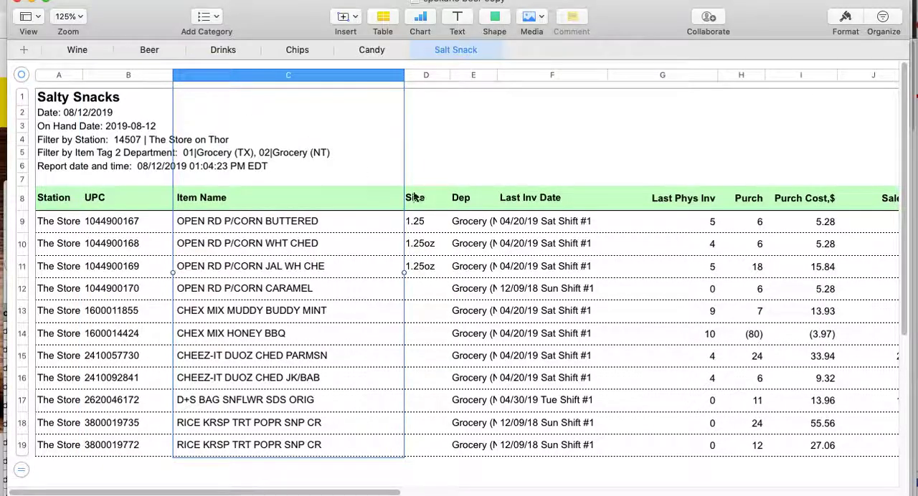
{"action": "left_click", "coordinate": [423, 223]}
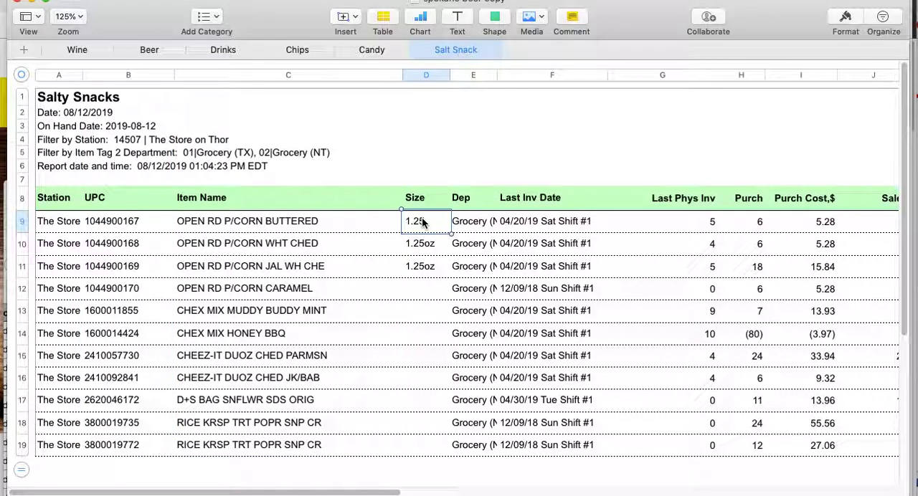
Look through the inventory columns of the first snack row, from Size across to GPM%
{"action": "key", "text": "Right"}
{"action": "key", "text": "Right"}
{"action": "key", "text": "Right"}
{"action": "key", "text": "Right"}
{"action": "key", "text": "Right"}
{"action": "key", "text": "Right"}
{"action": "key", "text": "Right"}
{"action": "key", "text": "Right"}
{"action": "key", "text": "Right"}
{"action": "key", "text": "Right"}
{"action": "key", "text": "Right"}
{"action": "key", "text": "Right"}
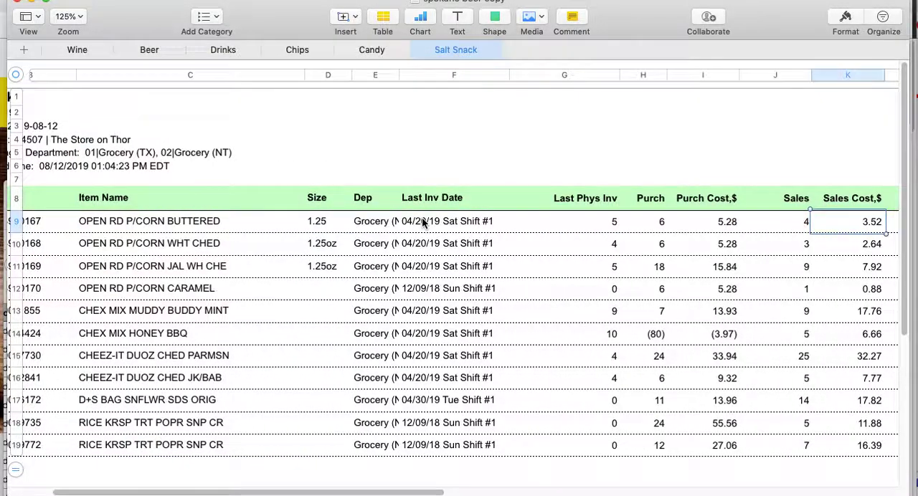
{"action": "key", "text": "Right"}
{"action": "key", "text": "Right"}
{"action": "key", "text": "Right"}
{"action": "key", "text": "Right"}
{"action": "key", "text": "Right"}
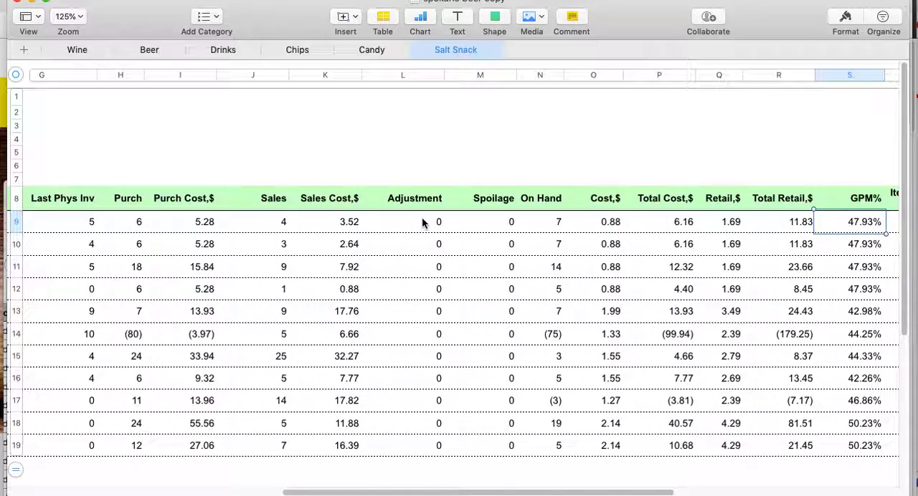
{"action": "key", "text": "Left"}
{"action": "key", "text": "Left"}
{"action": "key", "text": "Left"}
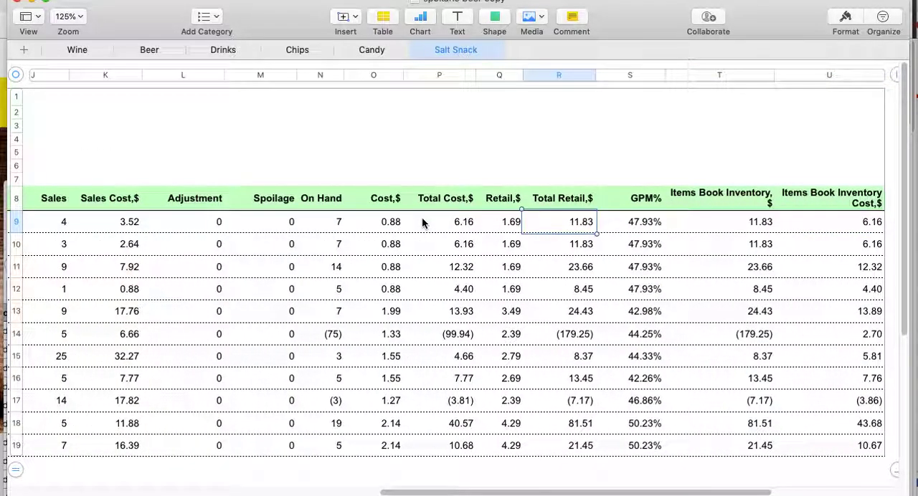
Examine the Total Retail, GPM% and Items Book Inventory columns of the snack report
{"action": "key", "text": "Down"}
{"action": "key", "text": "Down"}
{"action": "key", "text": "Up"}
{"action": "key", "text": "Down"}
{"action": "key", "text": "Down"}
{"action": "key", "text": "Down"}
{"action": "key", "text": "Up"}
{"action": "key", "text": "Up"}
{"action": "key", "text": "Up"}
{"action": "key", "text": "Right"}
{"action": "key", "text": "Right"}
{"action": "key", "text": "Right"}
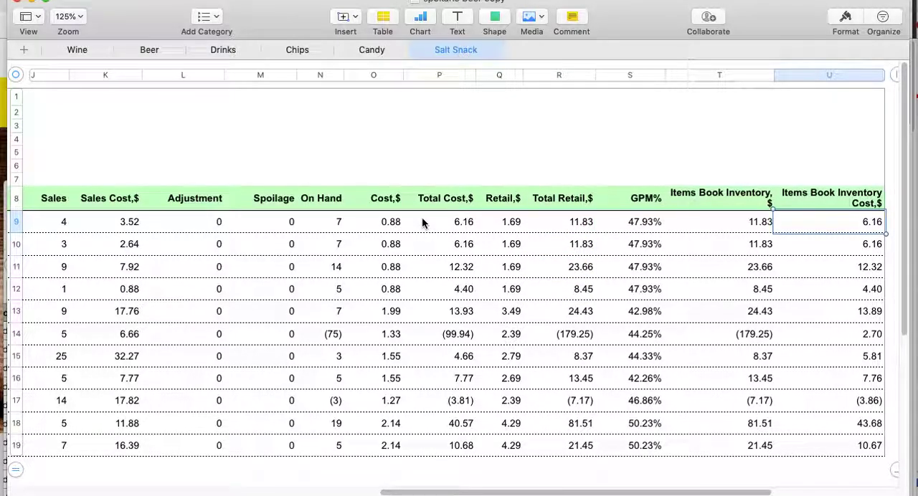
{"action": "key", "text": "Left"}
{"action": "key", "text": "Right"}
{"action": "key", "text": "Left"}
{"action": "key", "text": "Left"}
{"action": "key", "text": "Right"}
{"action": "key", "text": "Right"}
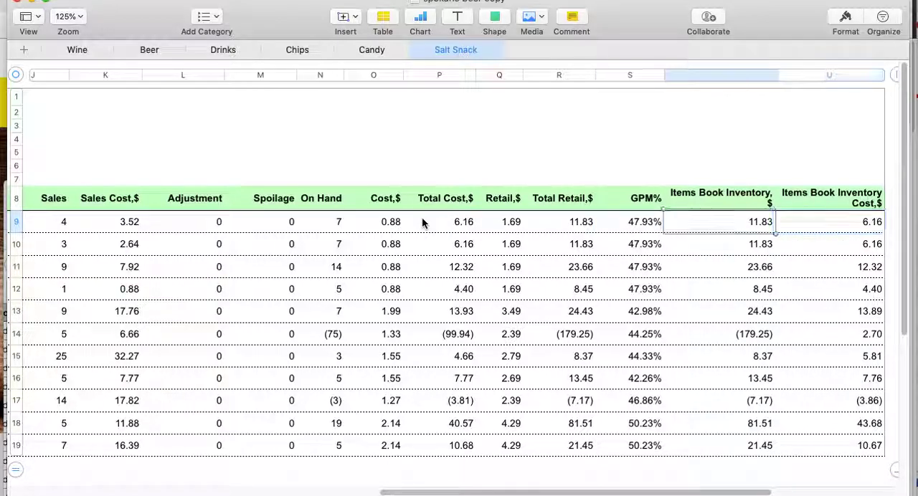
{"action": "key", "text": "Left"}
Examine the On Hand quantities of the first snack rows and return to the Station column
{"action": "key", "text": "Left"}
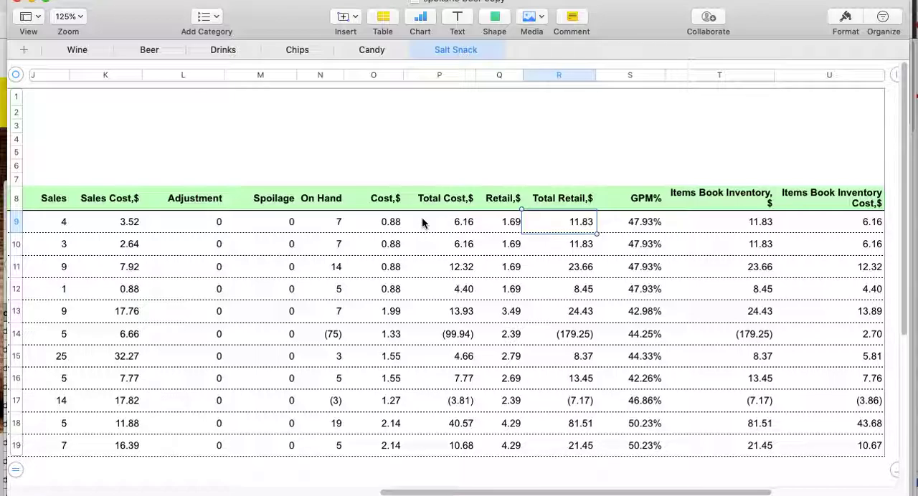
{"action": "key", "text": "Left"}
{"action": "key", "text": "Left"}
{"action": "key", "text": "Left"}
{"action": "key", "text": "Left"}
{"action": "key", "text": "Down"}
{"action": "key", "text": "Down"}
{"action": "key", "text": "Down"}
{"action": "key", "text": "Down"}
{"action": "key", "text": "Down"}
{"action": "key", "text": "Down"}
{"action": "key", "text": "Down"}
{"action": "key", "text": "Down"}
{"action": "key", "text": "Down"}
{"action": "key", "text": "Up"}
{"action": "key", "text": "Up"}
{"action": "key", "text": "Up"}
{"action": "key", "text": "Up"}
{"action": "key", "text": "Up"}
{"action": "key", "text": "Up"}
{"action": "key", "text": "Up"}
{"action": "key", "text": "Up"}
{"action": "key", "text": "Up"}
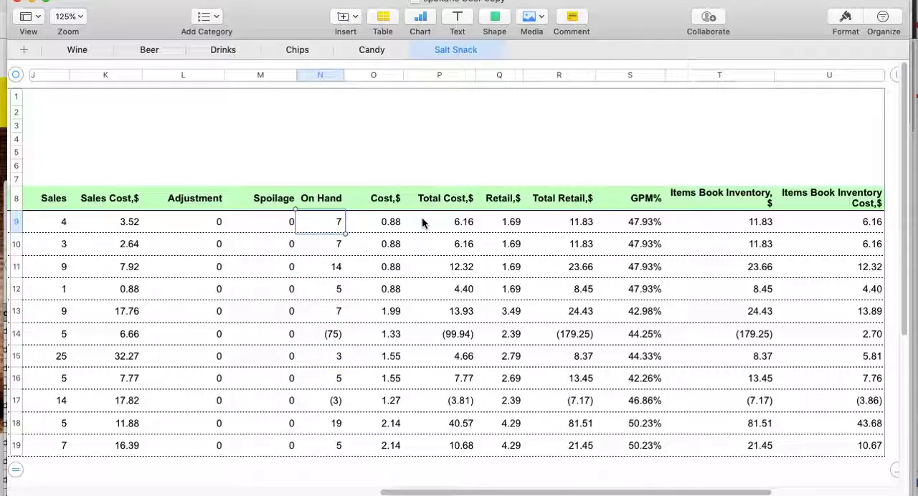
{"action": "key", "text": "Left"}
{"action": "key", "text": "Left"}
{"action": "key", "text": "Left"}
{"action": "key", "text": "Left"}
{"action": "key", "text": "Left"}
{"action": "key", "text": "Left"}
{"action": "key", "text": "Left"}
{"action": "key", "text": "Left"}
{"action": "key", "text": "Left"}
{"action": "key", "text": "Left"}
{"action": "key", "text": "Left"}
{"action": "key", "text": "Left"}
{"action": "key", "text": "Left"}
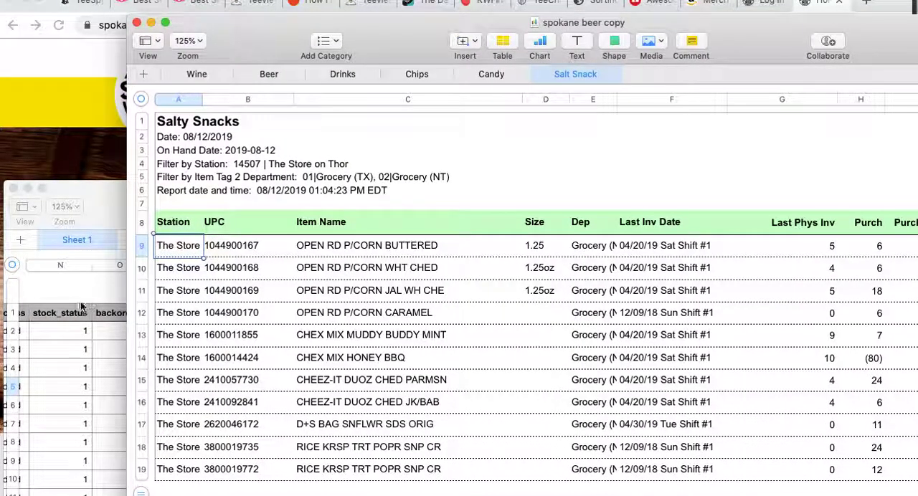
Bring the wc-importer-spokane soda spreadsheet to the front, reposition its window and show its first columns
{"action": "left_click", "coordinate": [81, 307]}
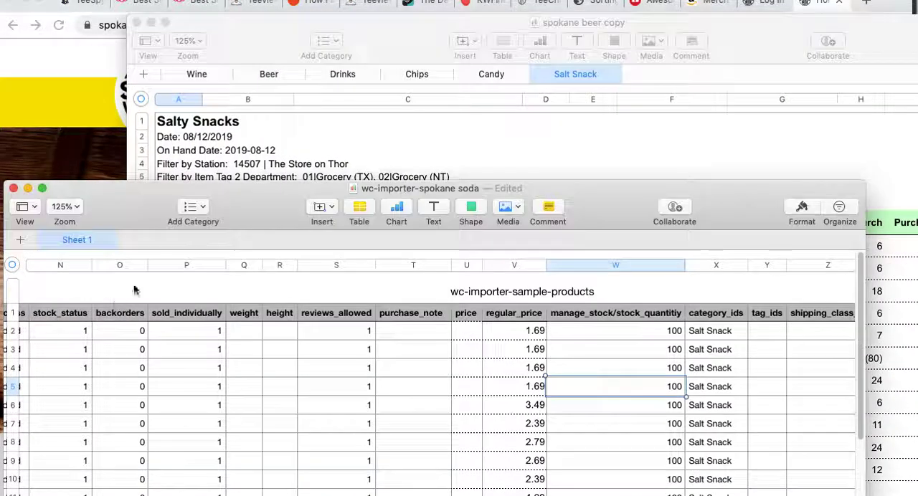
{"action": "left_click_drag", "start_coordinate": [243, 214], "coordinate": [266, 63]}
{"action": "left_click", "coordinate": [438, 0]}
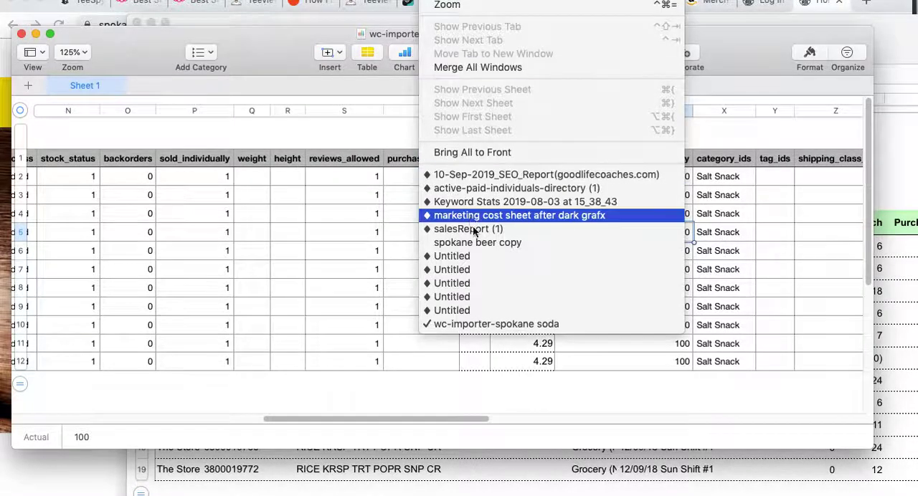
{"action": "left_click", "coordinate": [270, 126]}
{"action": "left_click_drag", "start_coordinate": [273, 45], "coordinate": [273, 69]}
{"action": "left_click_drag", "start_coordinate": [347, 439], "coordinate": [52, 439]}
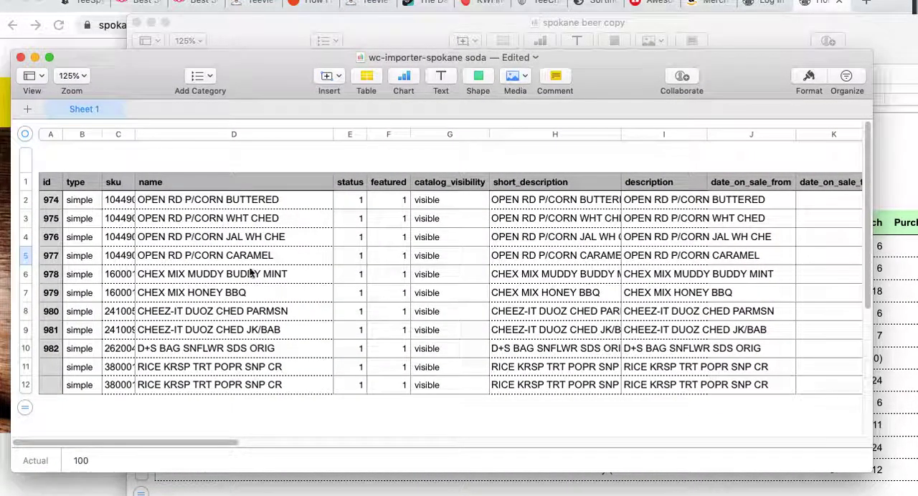
Go through the product ids in rows 2 to 10 of the importer sheet
{"action": "left_click", "coordinate": [46, 199]}
{"action": "left_click", "coordinate": [49, 219]}
{"action": "left_click", "coordinate": [51, 239]}
{"action": "left_click", "coordinate": [51, 255]}
{"action": "left_click", "coordinate": [50, 274]}
{"action": "left_click", "coordinate": [51, 292]}
{"action": "left_click", "coordinate": [51, 311]}
{"action": "left_click", "coordinate": [49, 330]}
{"action": "left_click", "coordinate": [50, 348]}
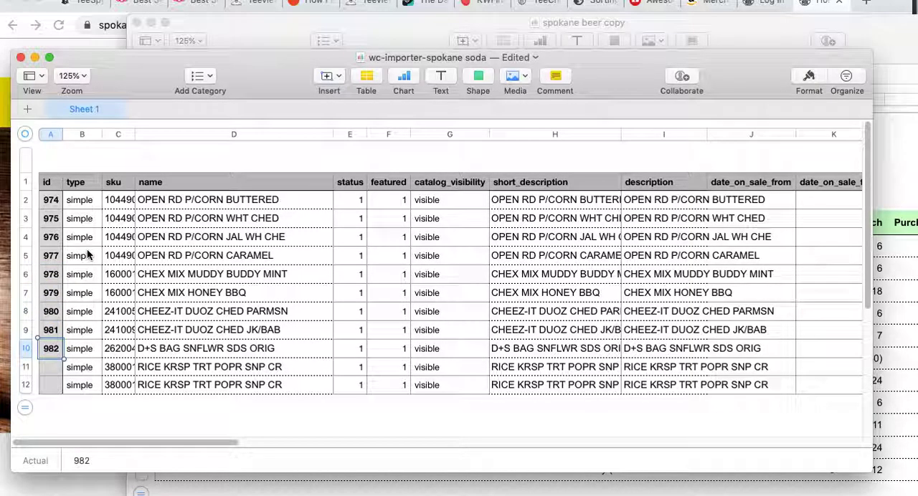
Add a row 13 beneath the importer table and enter simple as its product type
{"action": "left_click", "coordinate": [81, 201]}
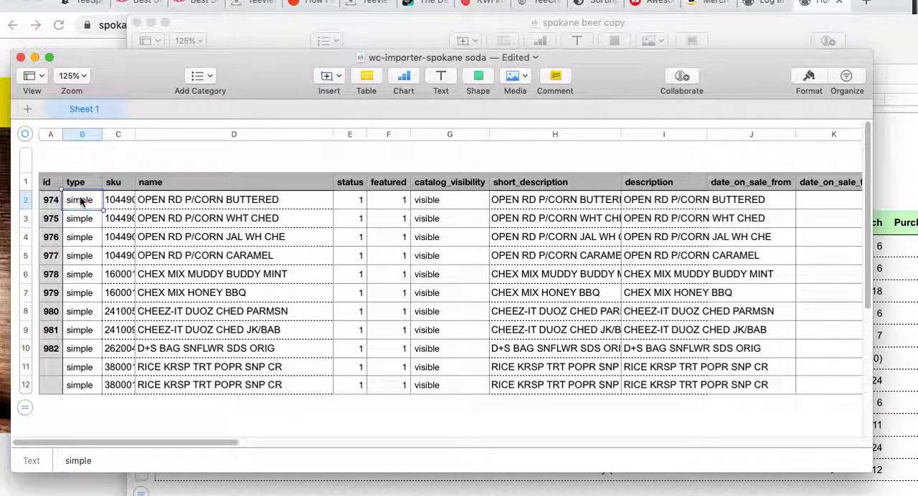
{"action": "left_click", "coordinate": [80, 386]}
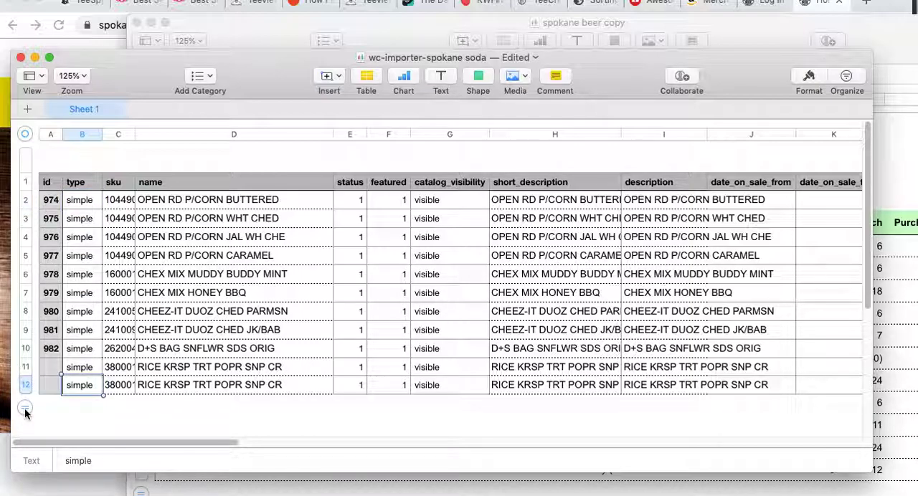
{"action": "left_click", "coordinate": [25, 409]}
{"action": "left_click", "coordinate": [81, 404]}
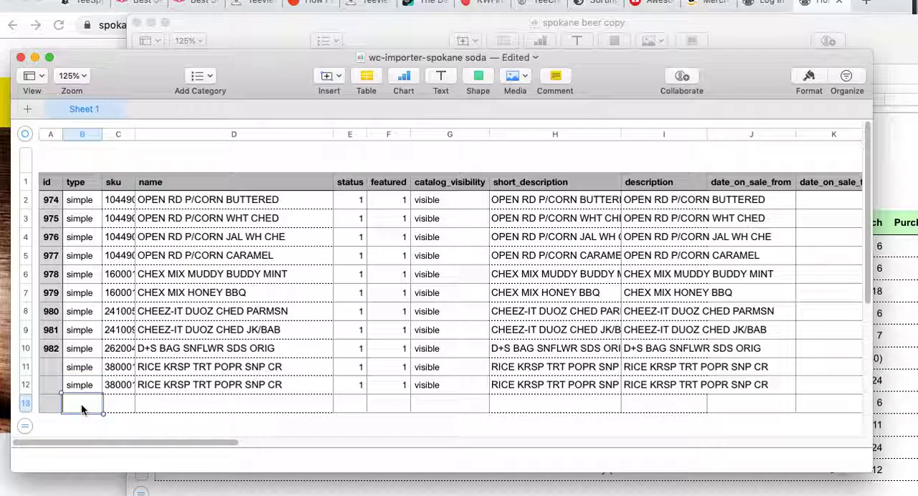
{"action": "type", "text": "simple"}
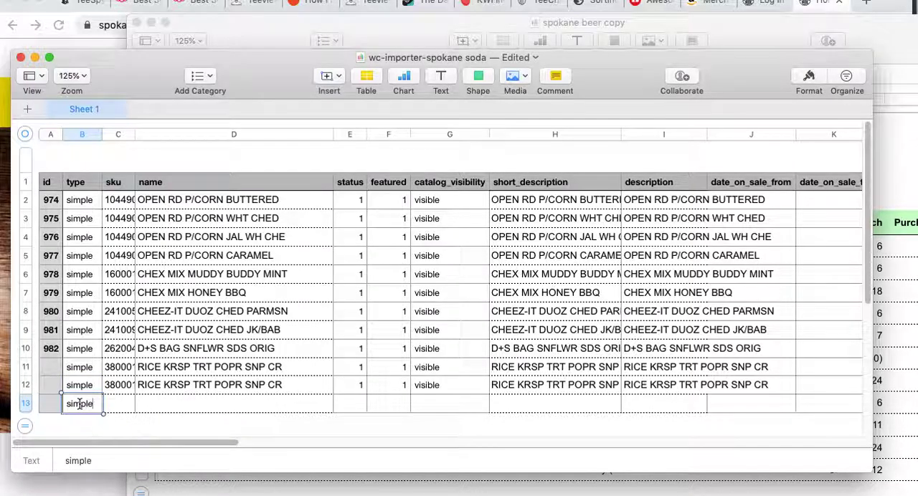
Compare the importer's sku column with the UPC column on the spokane beer copy Salt Snack sheet
{"action": "left_click", "coordinate": [113, 406]}
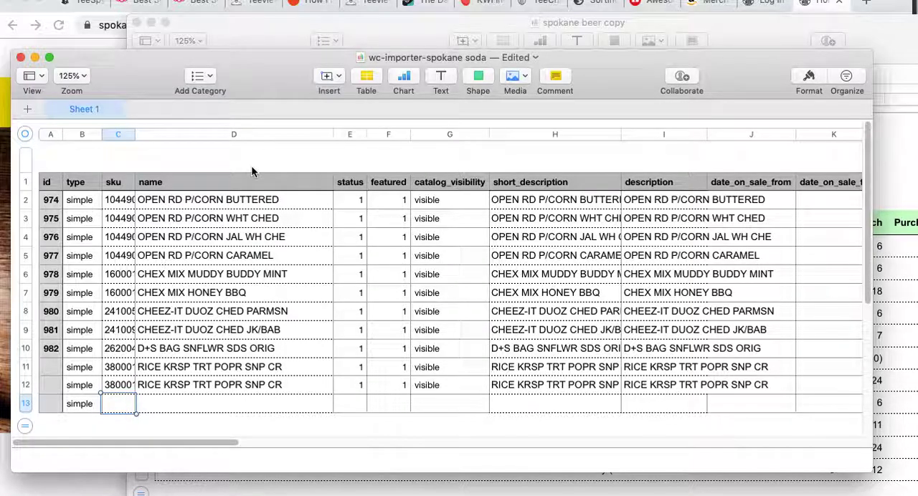
{"action": "left_click_drag", "start_coordinate": [273, 72], "coordinate": [269, 87]}
{"action": "left_click", "coordinate": [287, 45]}
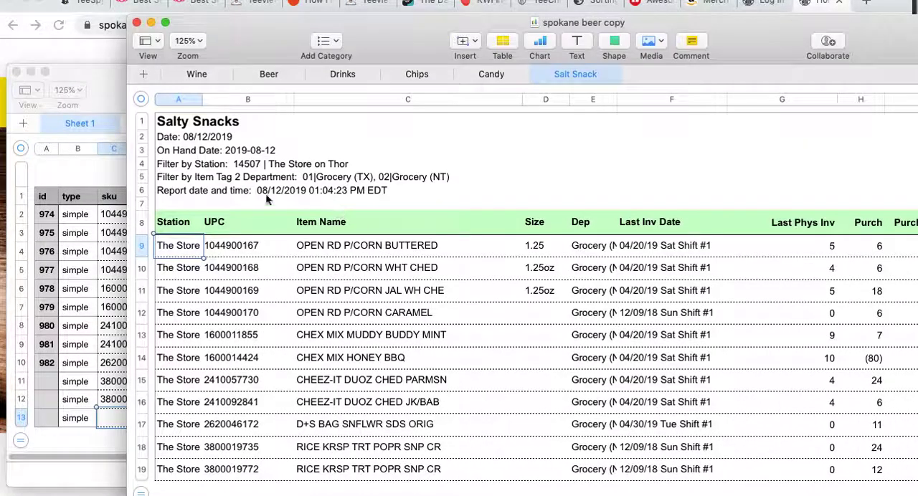
{"action": "left_click", "coordinate": [222, 247]}
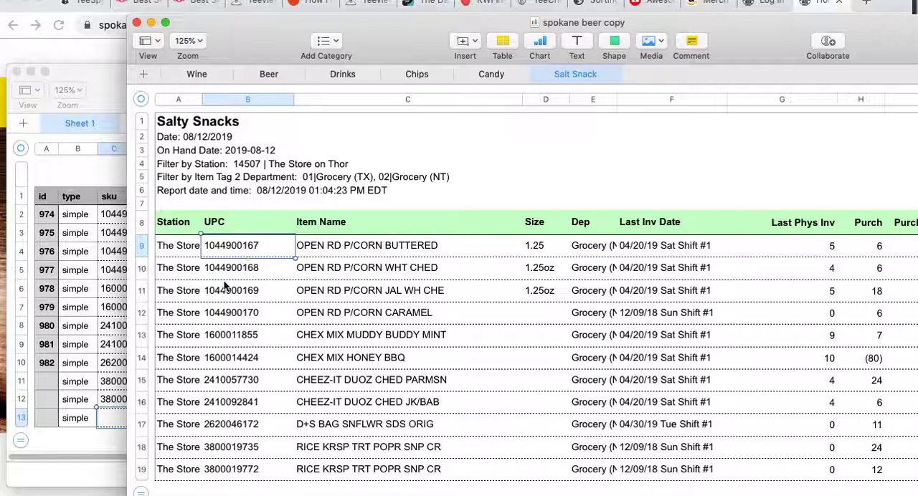
{"action": "left_click", "coordinate": [102, 429]}
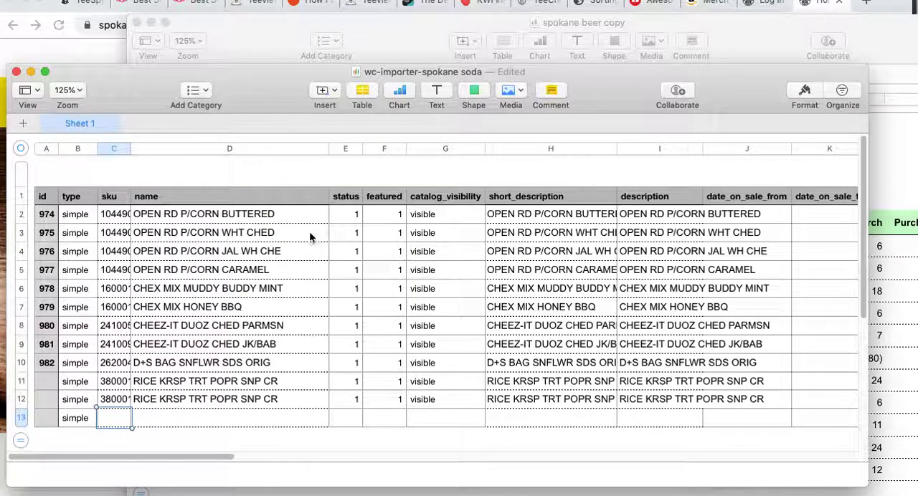
Compare the importer's name column with the Item Name column on the spokane beer copy Salt Snack sheet
{"action": "left_click", "coordinate": [183, 214]}
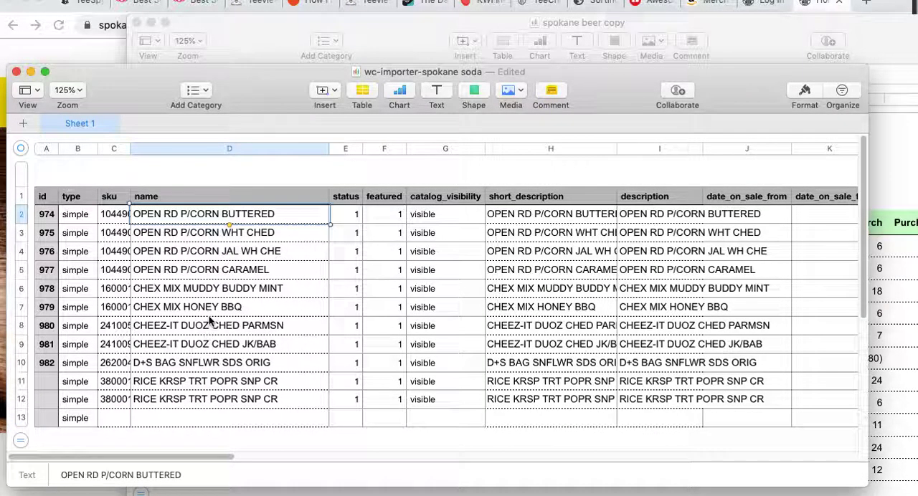
{"action": "left_click_drag", "start_coordinate": [164, 95], "coordinate": [194, 48]}
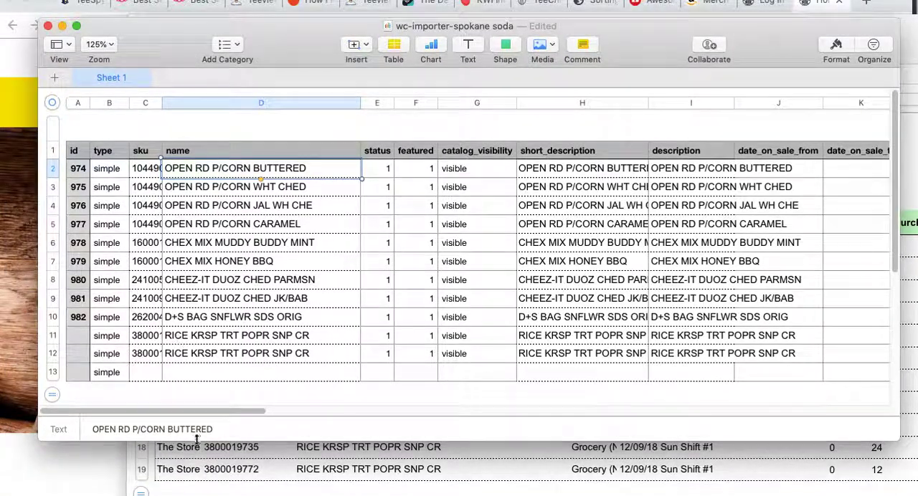
{"action": "left_click_drag", "start_coordinate": [167, 33], "coordinate": [149, 74]}
{"action": "left_click", "coordinate": [229, 42]}
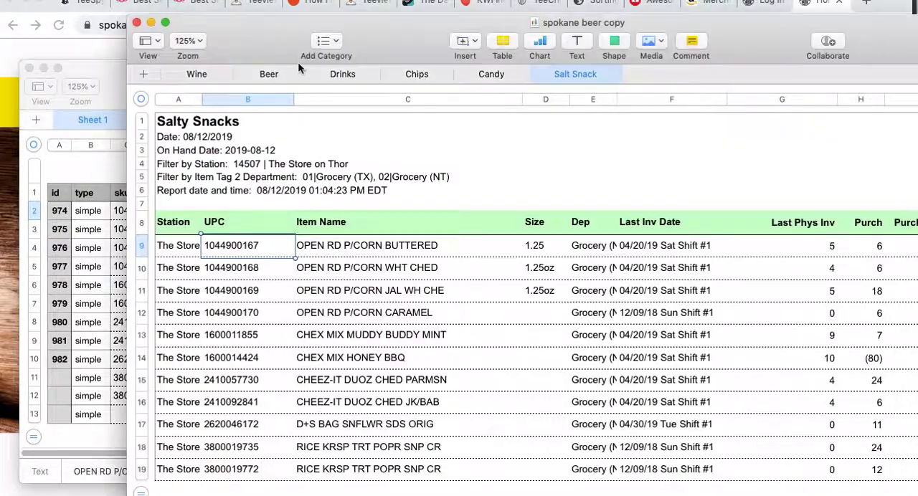
{"action": "left_click", "coordinate": [345, 251]}
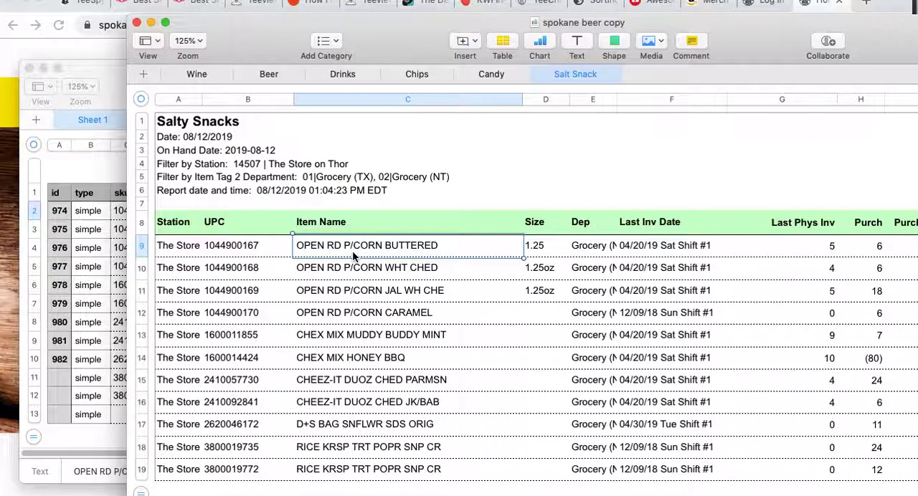
{"action": "left_click", "coordinate": [378, 438], "text": "shift"}
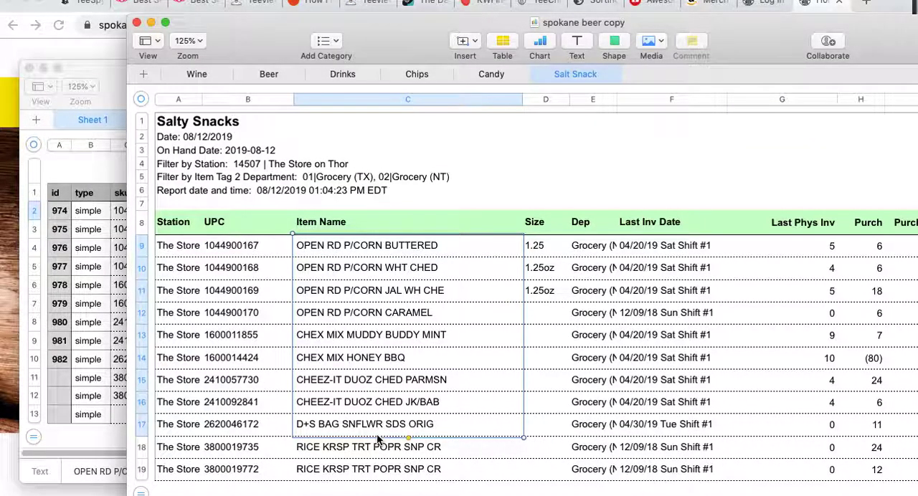
{"action": "left_click", "coordinate": [111, 173]}
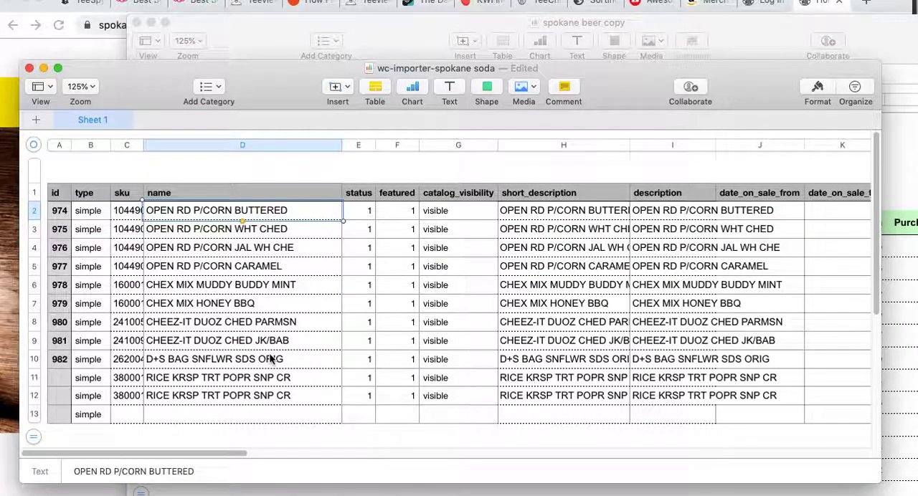
Review the status, catalog_visibility, short_description and description entries for the first product in the importer sheet
{"action": "left_click", "coordinate": [370, 212]}
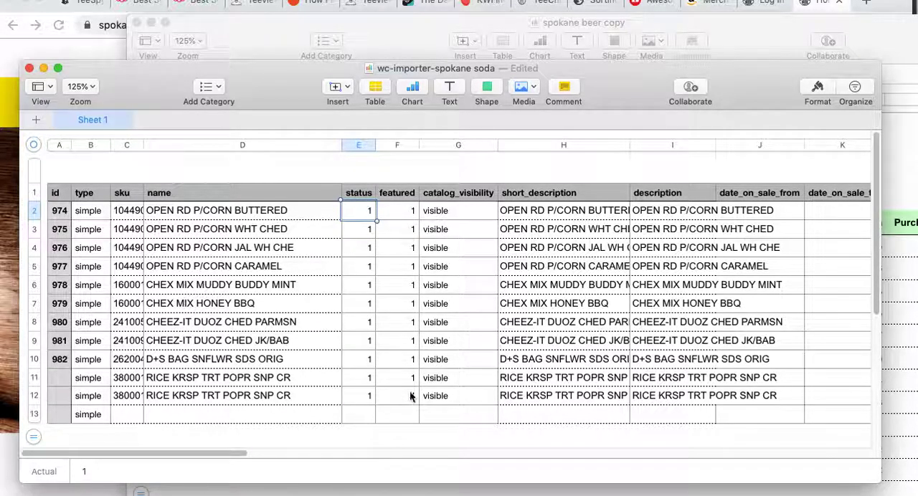
{"action": "left_click", "coordinate": [441, 211]}
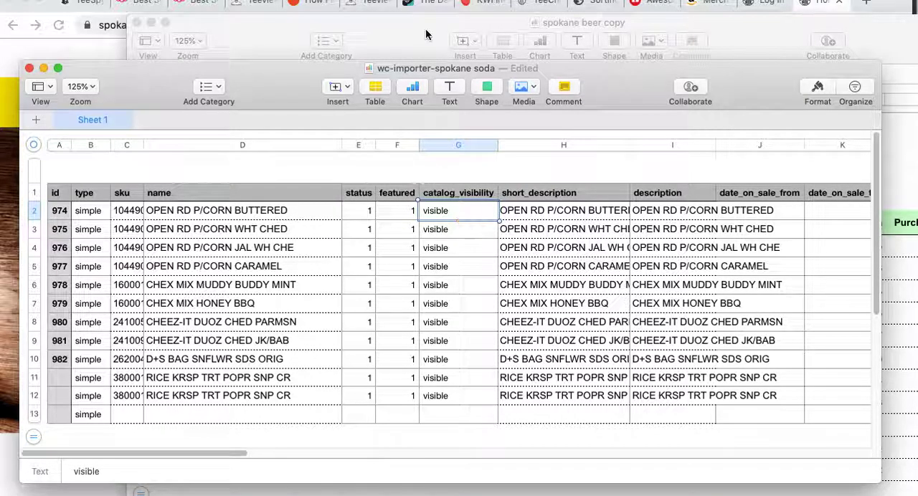
{"action": "left_click_drag", "start_coordinate": [332, 70], "coordinate": [305, 47]}
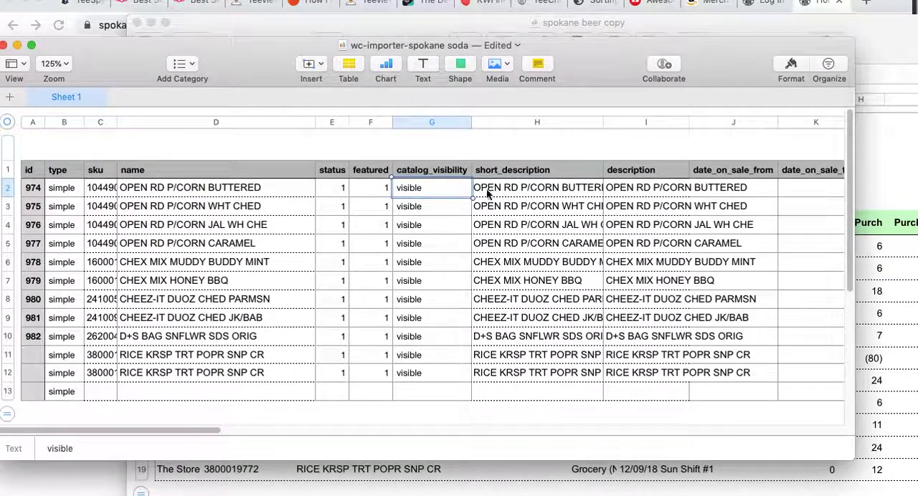
{"action": "left_click", "coordinate": [262, 195]}
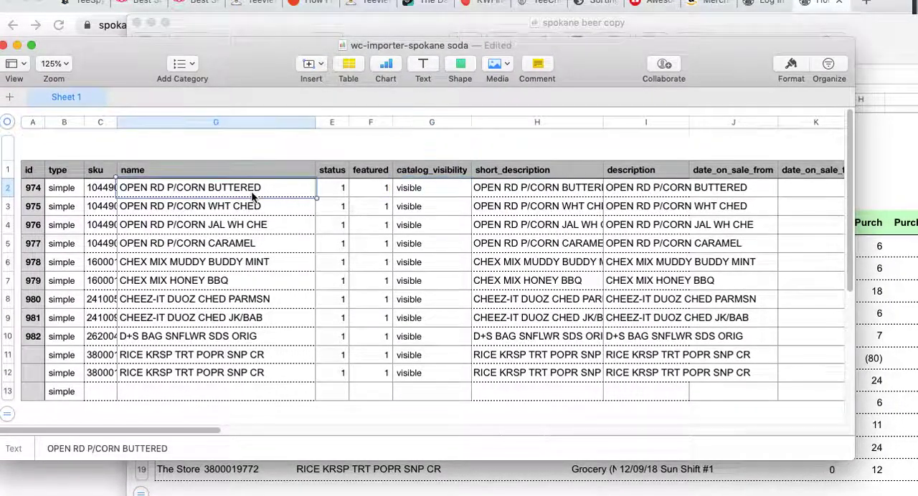
{"action": "left_click", "coordinate": [519, 189]}
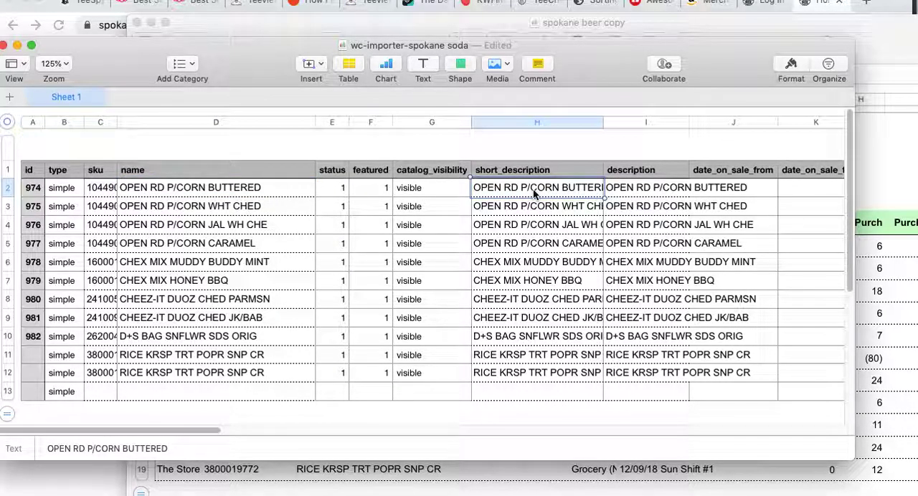
{"action": "left_click", "coordinate": [629, 173]}
{"action": "left_click", "coordinate": [625, 189]}
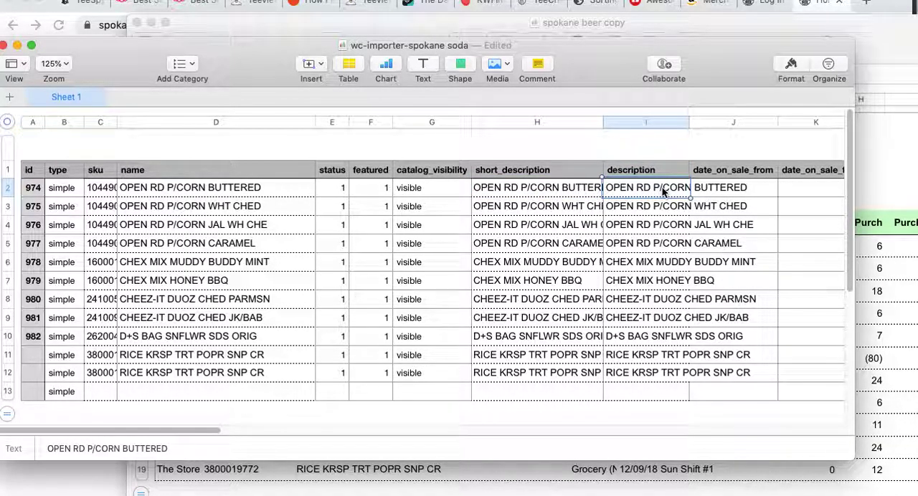
Look through the importer's columns from the sale dates to weight, and check the tax_status entries down to row 12
{"action": "key", "text": "Right"}
{"action": "key", "text": "Right"}
{"action": "key", "text": "Right"}
{"action": "key", "text": "Right"}
{"action": "key", "text": "Right"}
{"action": "key", "text": "Right"}
{"action": "key", "text": "Right"}
{"action": "key", "text": "Right"}
{"action": "key", "text": "Right"}
{"action": "key", "text": "Right"}
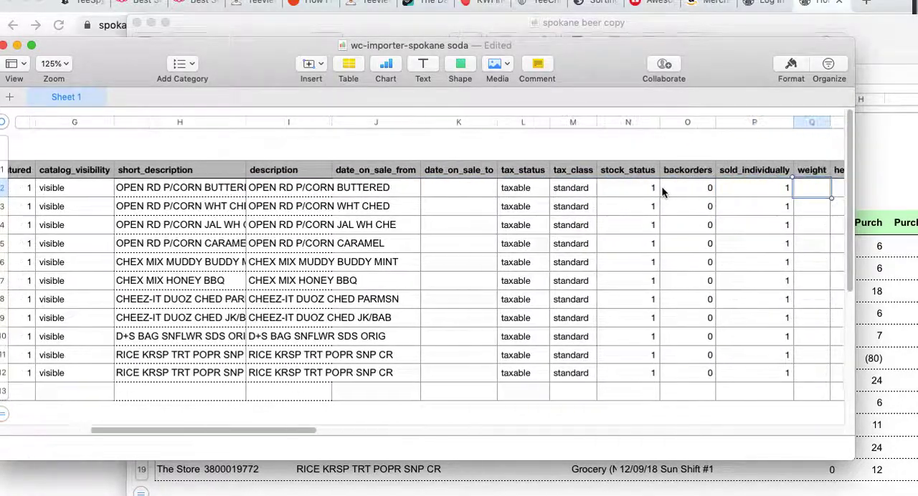
{"action": "key", "text": "Left"}
{"action": "key", "text": "Left"}
{"action": "key", "text": "Left"}
{"action": "key", "text": "Left"}
{"action": "key", "text": "Left"}
{"action": "key", "text": "Left"}
{"action": "key", "text": "Left"}
{"action": "key", "text": "Down"}
{"action": "key", "text": "Down"}
{"action": "key", "text": "Down"}
{"action": "key", "text": "Down"}
{"action": "key", "text": "Down"}
{"action": "key", "text": "Down"}
{"action": "key", "text": "Down"}
{"action": "key", "text": "Down"}
{"action": "key", "text": "Down"}
{"action": "key", "text": "Down"}
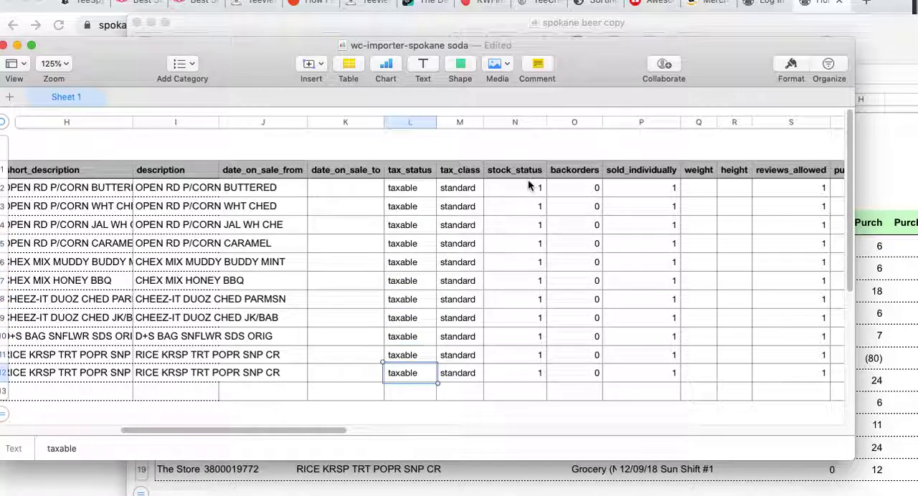
Copy row 12's tax_status through sold_individually values into row 13 of the importer sheet
{"action": "left_click", "coordinate": [535, 374]}
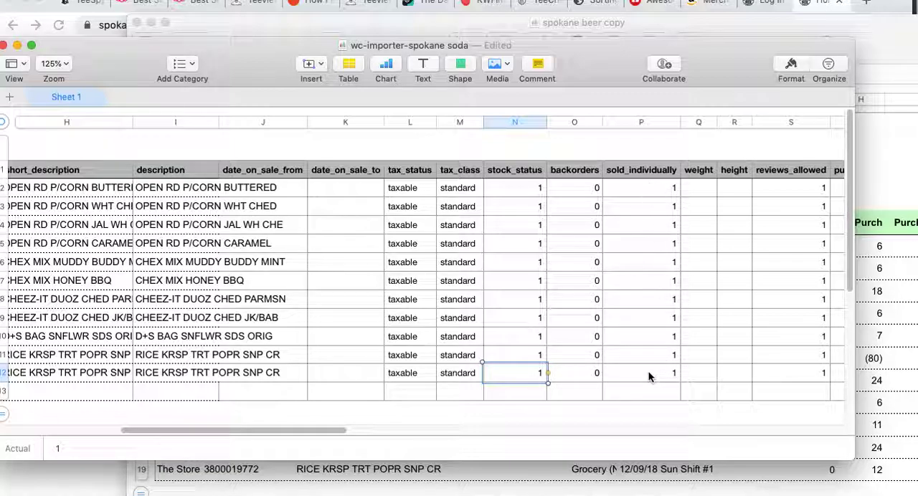
{"action": "left_click_drag", "start_coordinate": [411, 371], "coordinate": [666, 377]}
{"action": "key", "text": "super+c"}
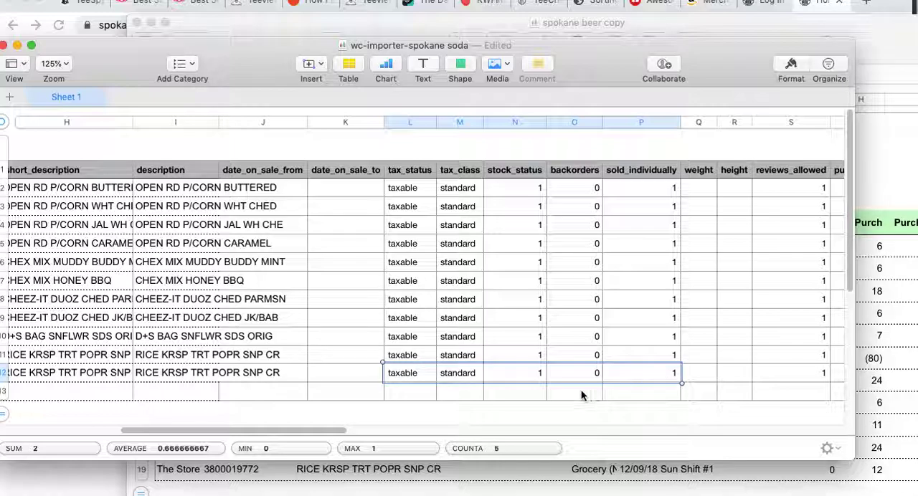
{"action": "left_click", "coordinate": [419, 391]}
{"action": "key", "text": "super+v"}
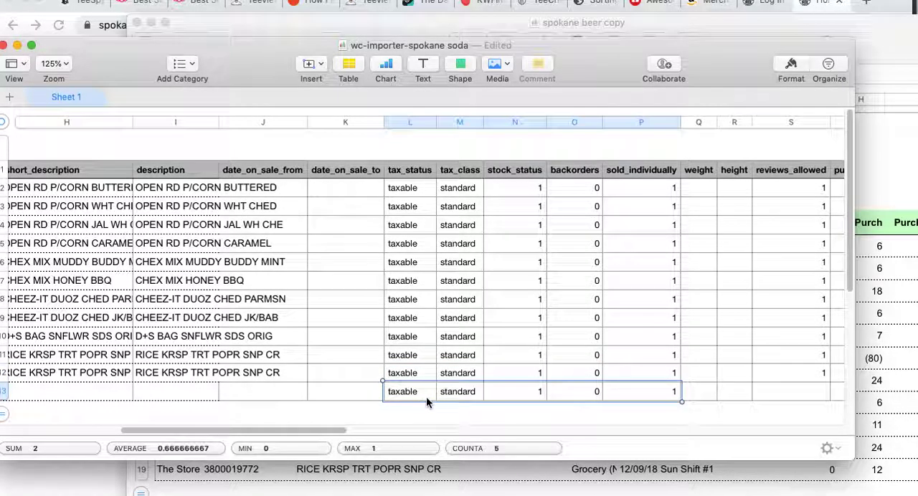
Review the reviews_allowed and purchase_note columns of the importer sheet
{"action": "left_click_drag", "start_coordinate": [334, 430], "coordinate": [435, 431]}
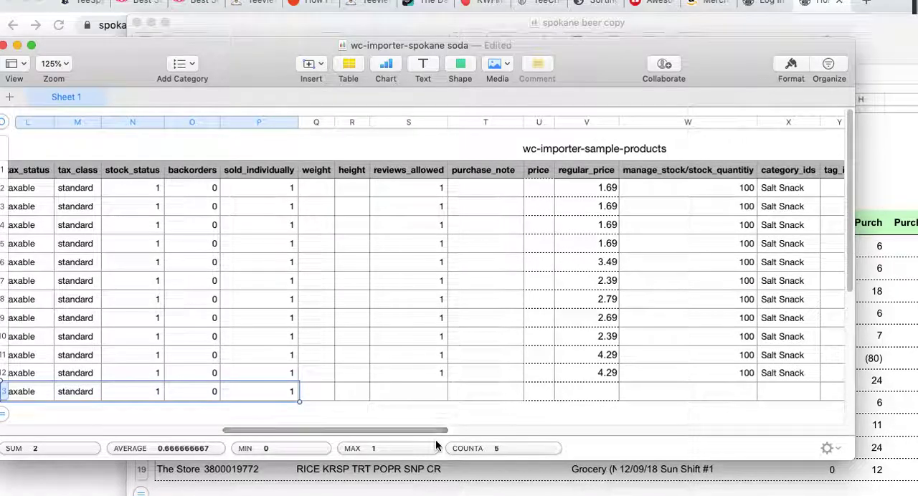
{"action": "left_click", "coordinate": [427, 189]}
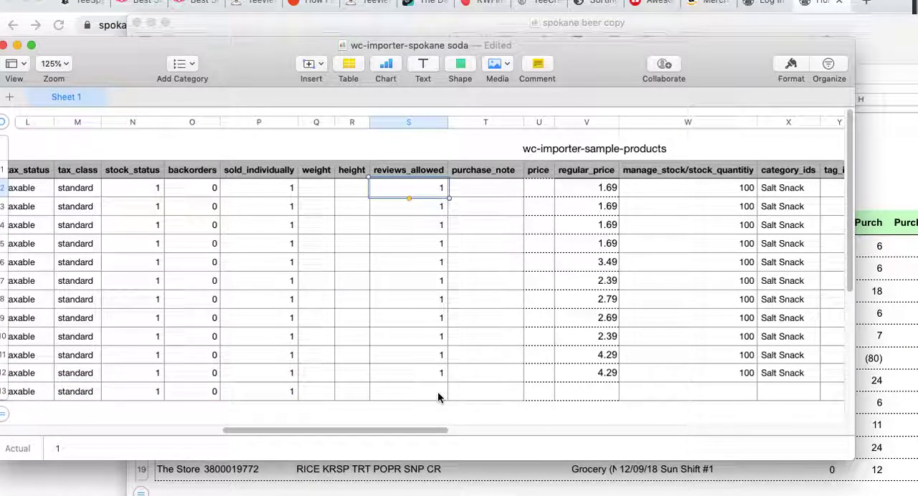
{"action": "left_click", "coordinate": [438, 394]}
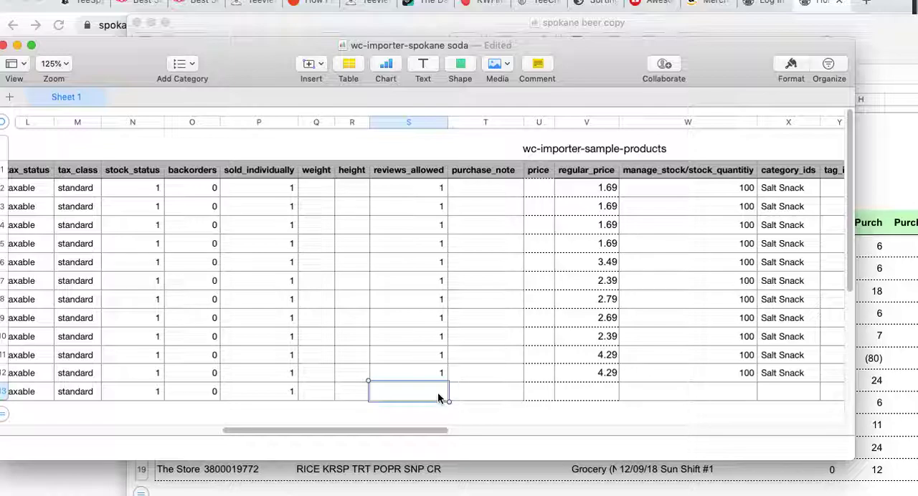
{"action": "left_click", "coordinate": [492, 188]}
{"action": "left_click", "coordinate": [492, 204]}
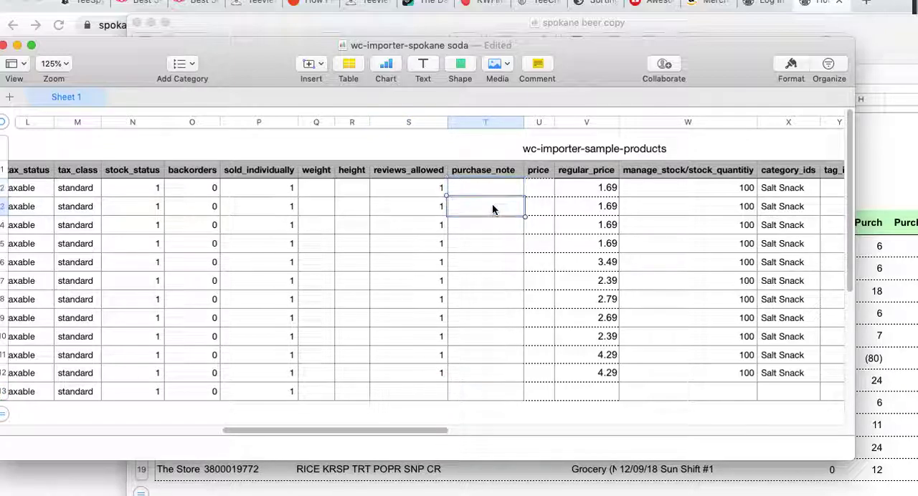
{"action": "left_click", "coordinate": [488, 225]}
{"action": "left_click", "coordinate": [487, 244]}
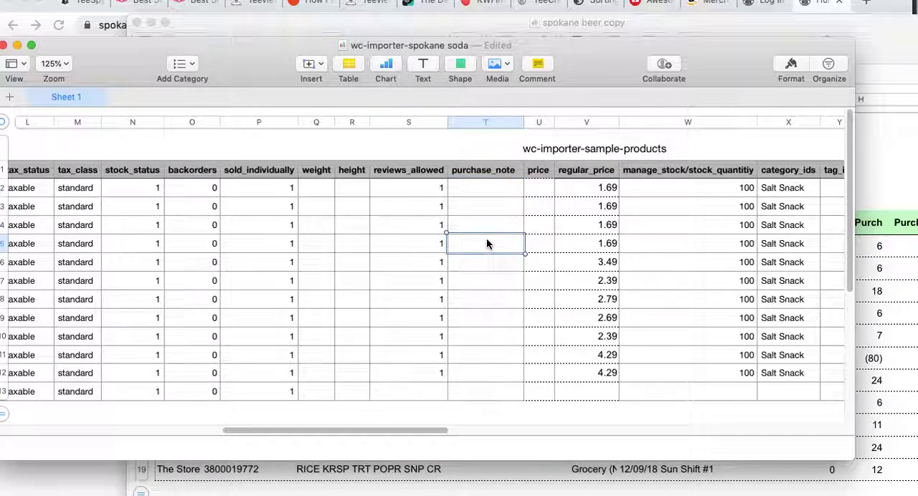
Go through the importer's price and regular_price columns down to row 12
{"action": "left_click", "coordinate": [535, 195]}
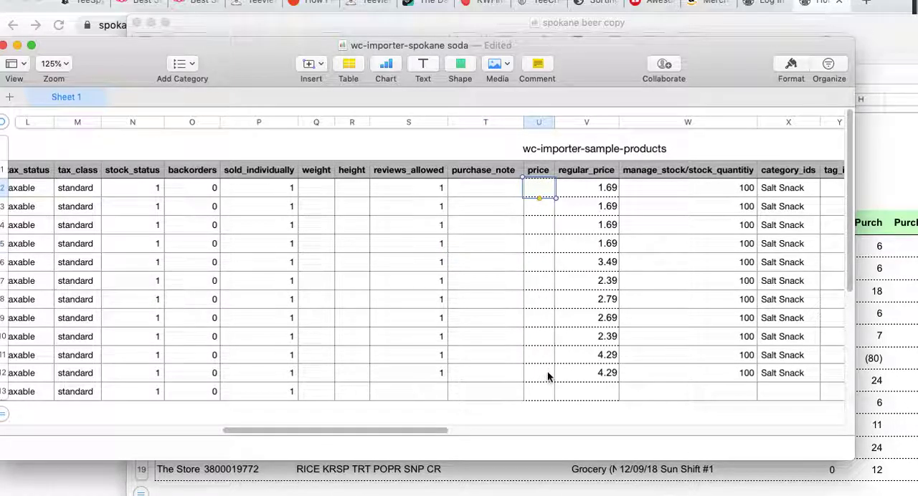
{"action": "left_click", "coordinate": [595, 210]}
{"action": "left_click", "coordinate": [595, 226]}
{"action": "left_click", "coordinate": [594, 244]}
{"action": "left_click", "coordinate": [593, 263]}
{"action": "left_click", "coordinate": [594, 376]}
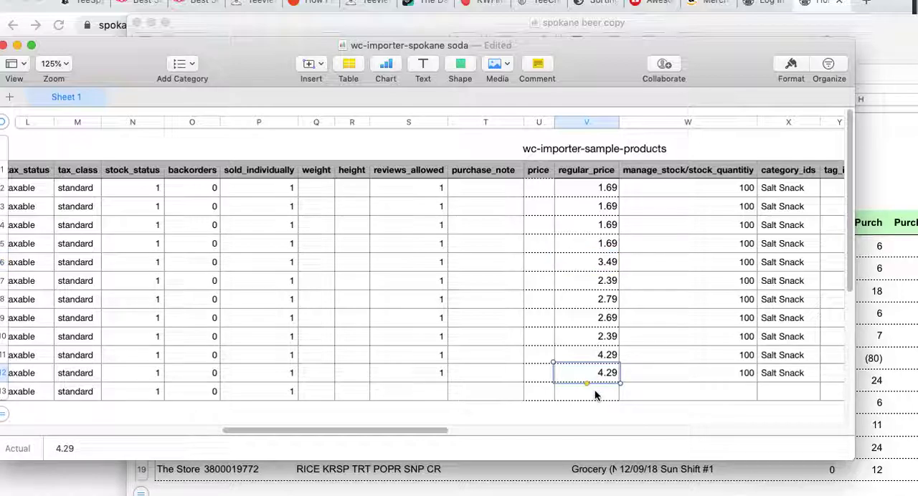
Enter 7 as the manage_stock/stock_quantity value for row 13
{"action": "left_click", "coordinate": [697, 185]}
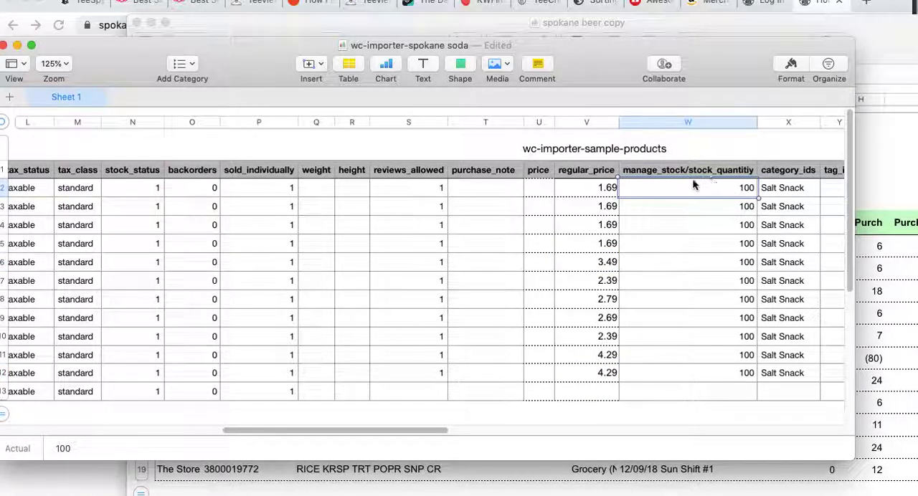
{"action": "left_click", "coordinate": [731, 397]}
{"action": "type", "text": "7"}
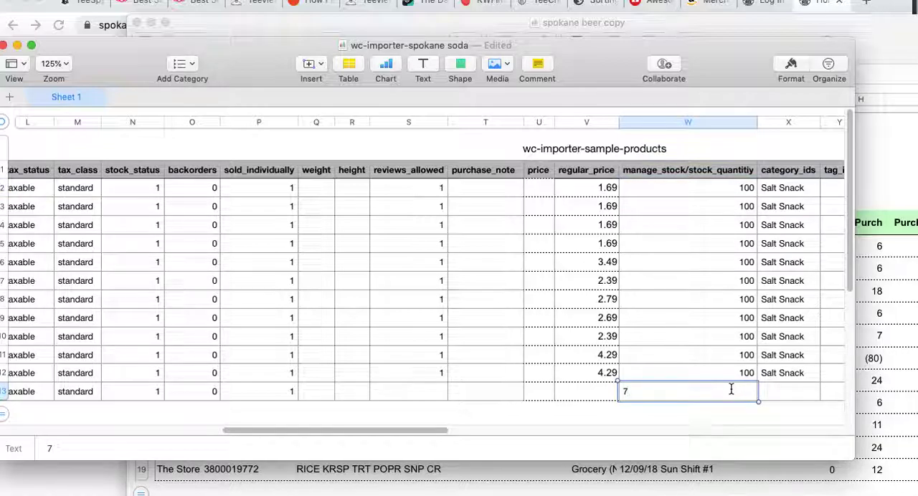
{"action": "key", "text": "Tab"}
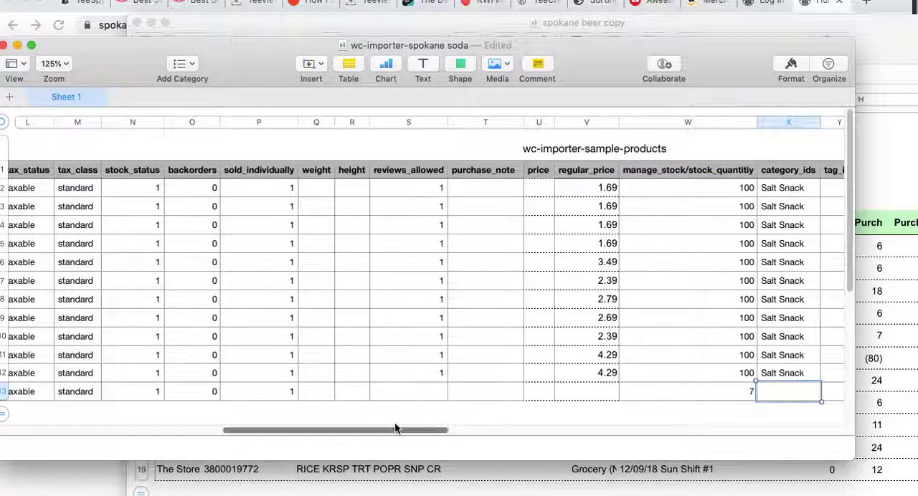
Switch to Google Chrome and examine the beer categories on the Spokane Beer Delivery website
{"action": "left_click_drag", "start_coordinate": [395, 430], "coordinate": [482, 431]}
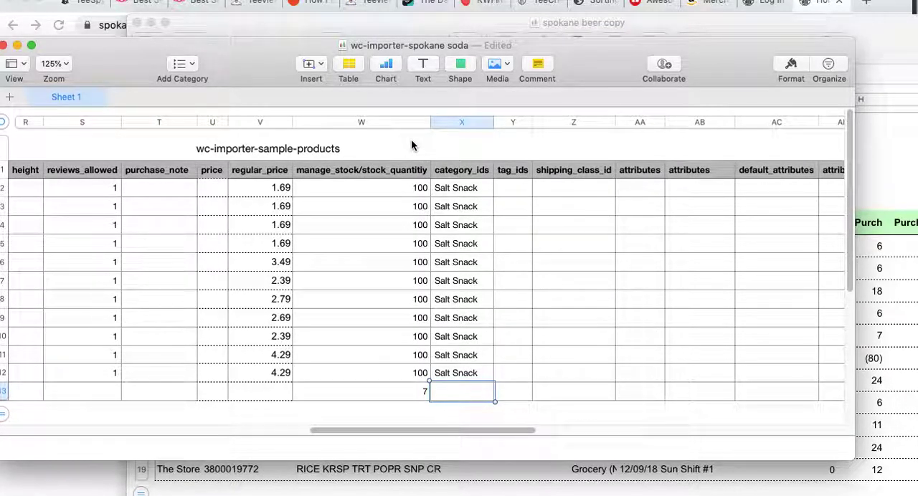
{"action": "key", "text": "super+Tab"}
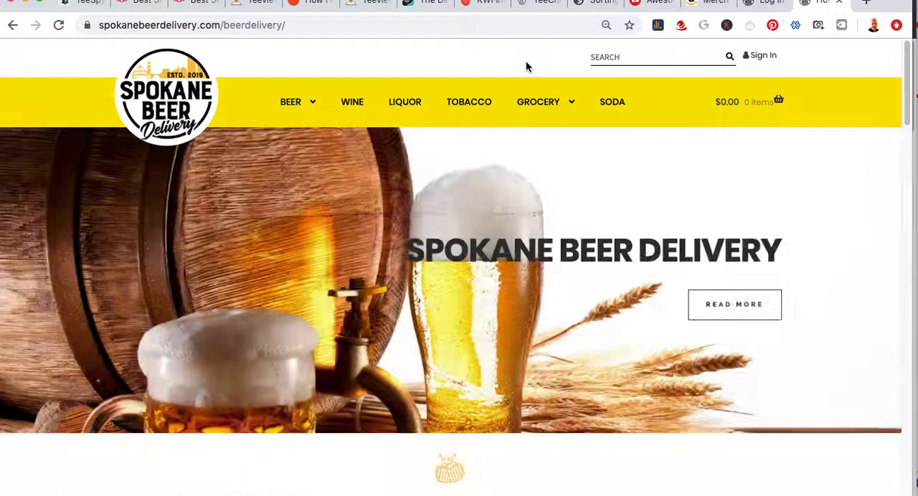
{"action": "mouse_move", "coordinate": [556, 104]}
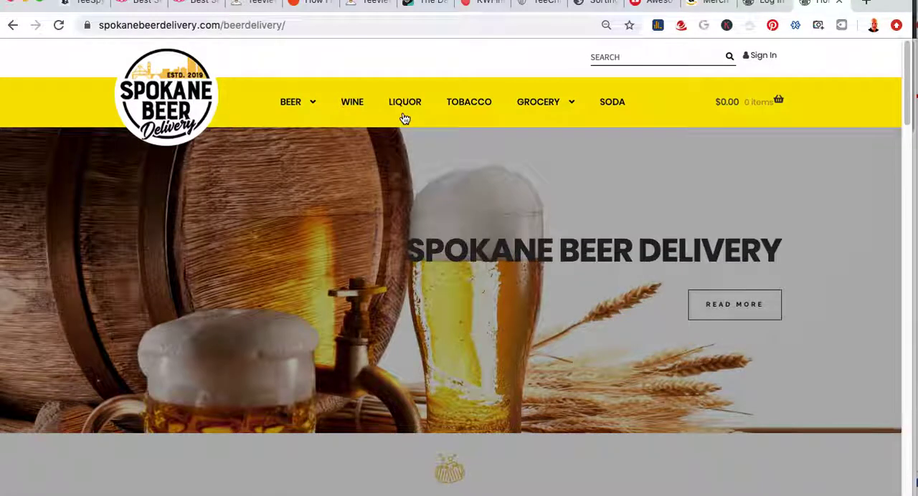
{"action": "mouse_move", "coordinate": [313, 107]}
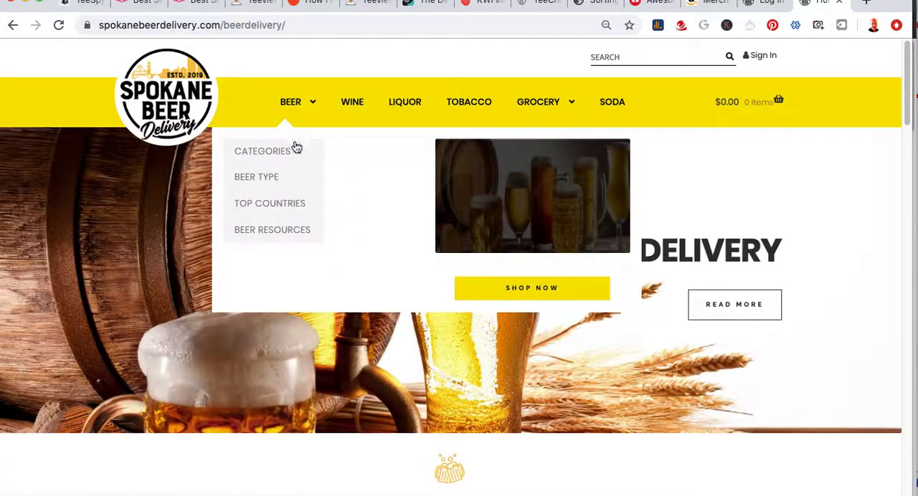
{"action": "mouse_move", "coordinate": [294, 154]}
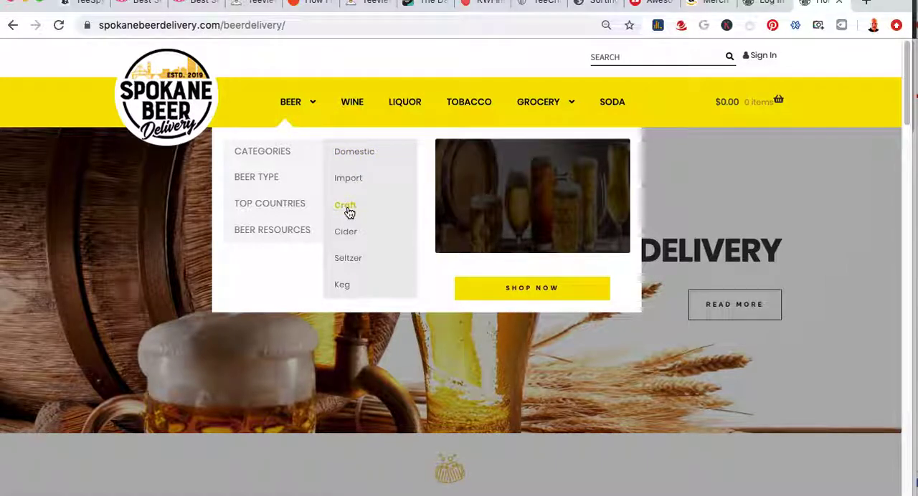
Switch back to the importer sheet in Numbers and replace the first product's category_ids entry with Domestic,Craft
{"action": "key", "text": "super+Tab"}
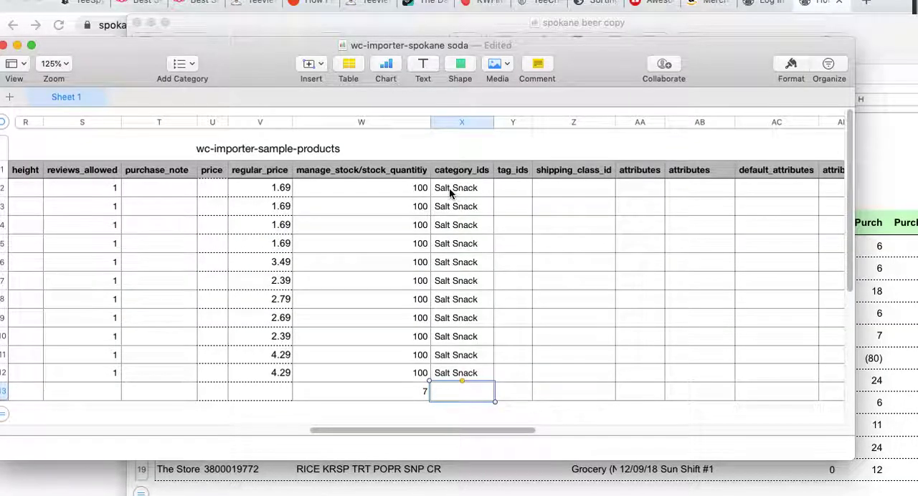
{"action": "left_click", "coordinate": [452, 191]}
{"action": "double_click", "coordinate": [479, 188]}
{"action": "key", "text": "super+a"}
{"action": "type", "text": "Domestic"}
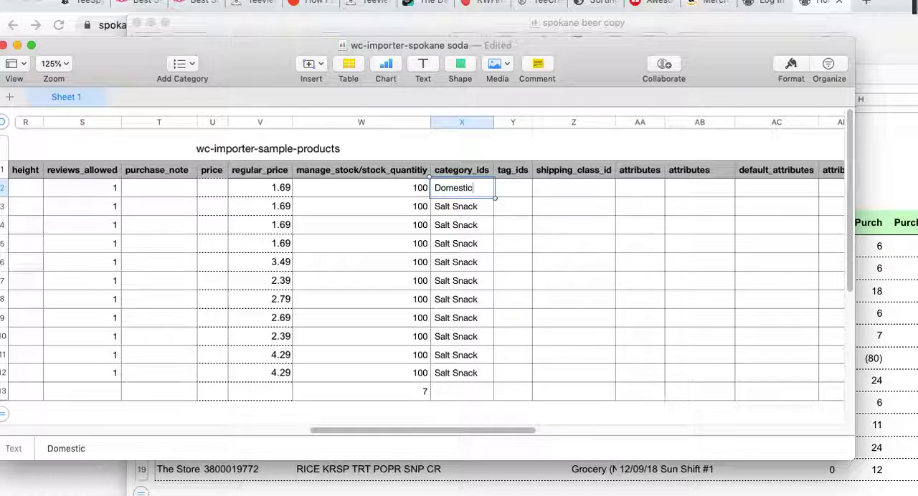
{"action": "type", "text": ",Craft"}
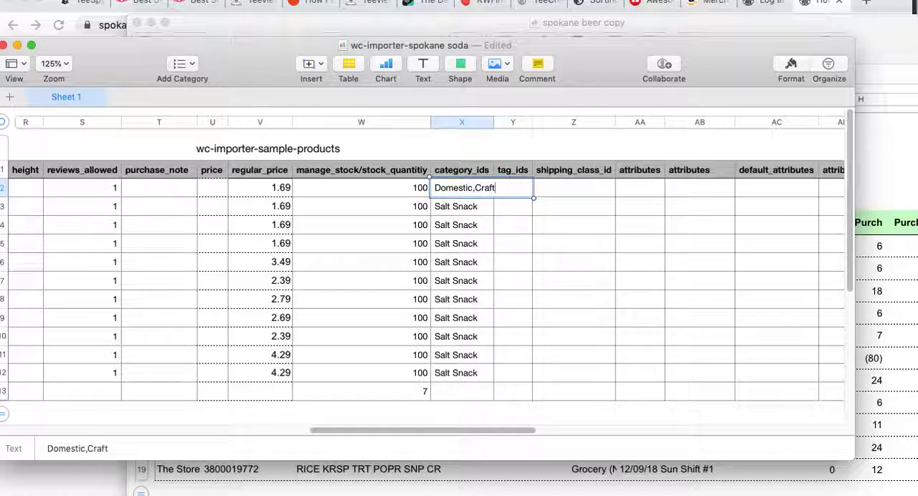
Change the first product's category_ids entry back to Salt Snack
{"action": "left_click", "coordinate": [488, 155]}
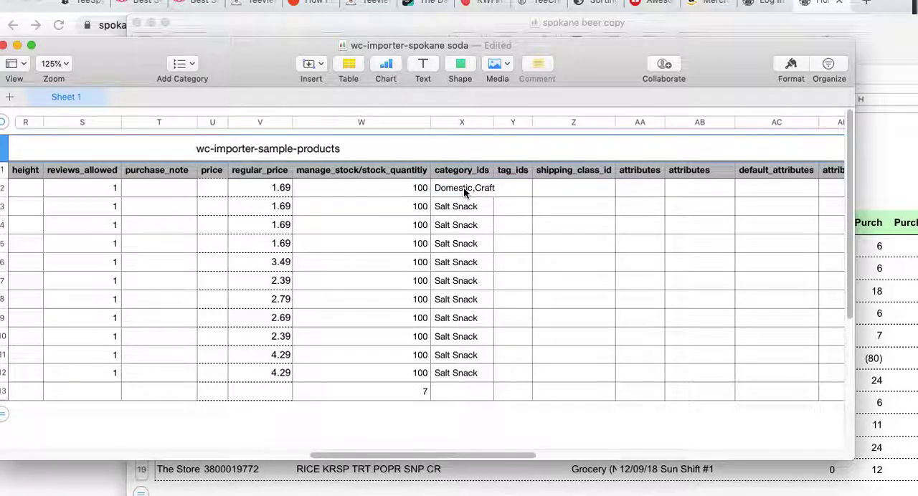
{"action": "left_click", "coordinate": [464, 190]}
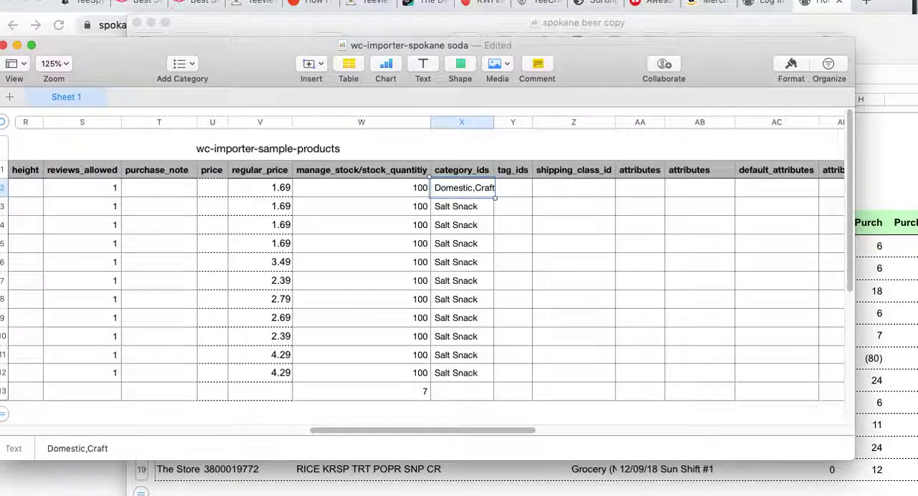
{"action": "type", "text": "Salt Snac"}
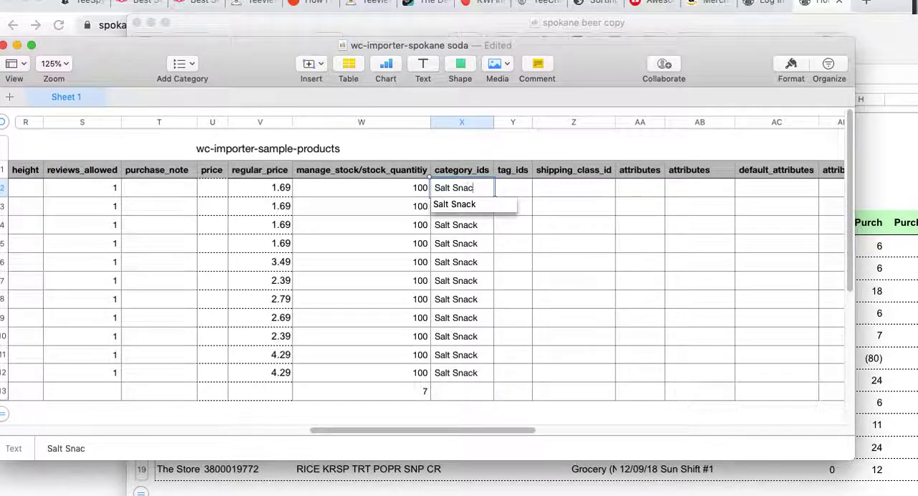
{"action": "type", "text": "k"}
{"action": "left_click", "coordinate": [485, 147]}
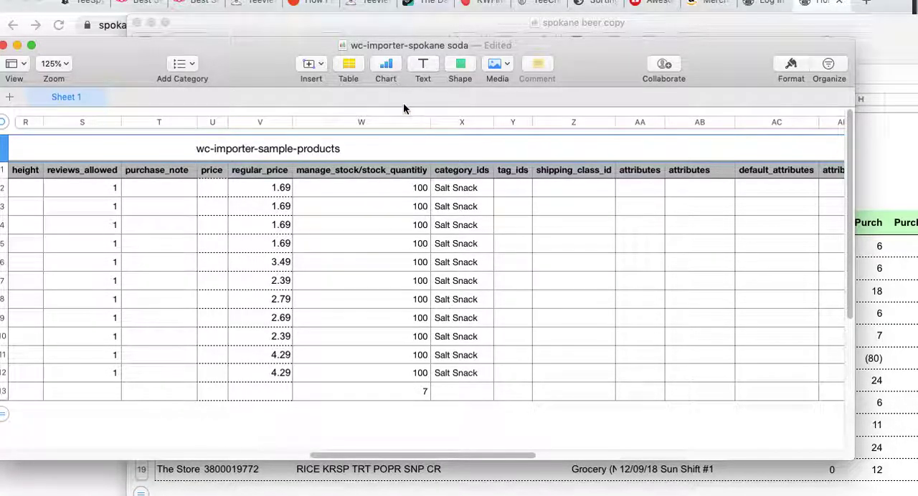
Switch to Google Chrome and open the Salt Snack category page on the Spokane Beer Delivery website
{"action": "key", "text": "super+Tab"}
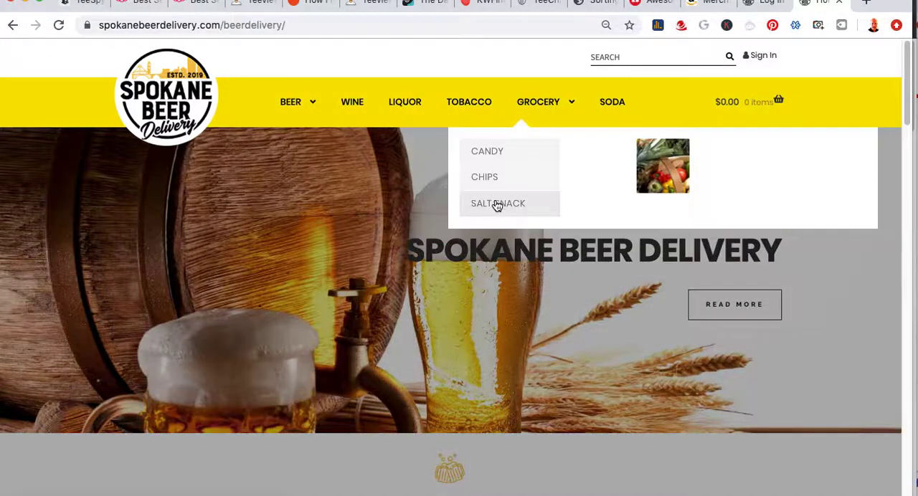
{"action": "left_click", "coordinate": [498, 205]}
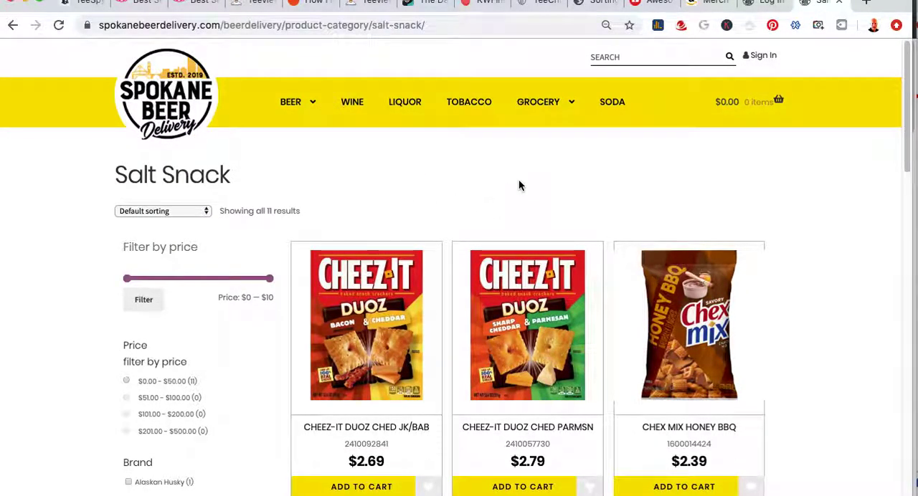
Switch back to the importer sheet in Numbers and copy the Salt Snack category into row 13's category_ids cell
{"action": "key", "text": "super+Tab"}
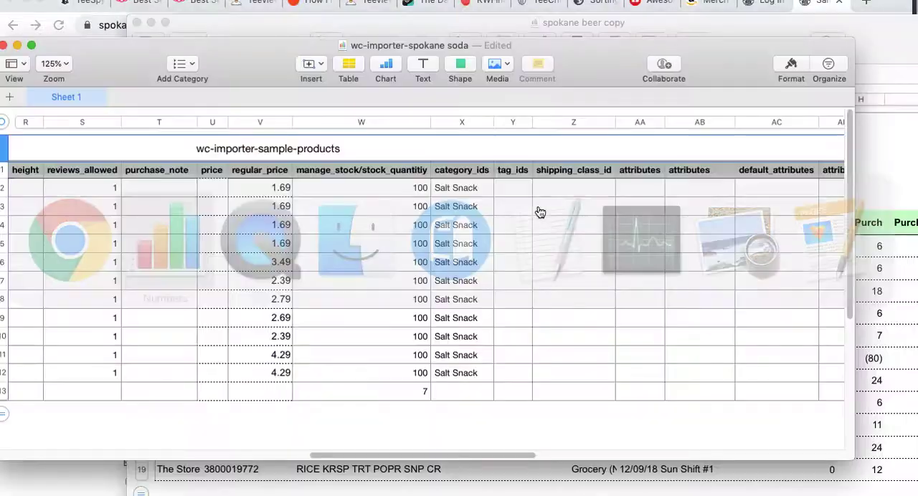
{"action": "left_click", "coordinate": [465, 373]}
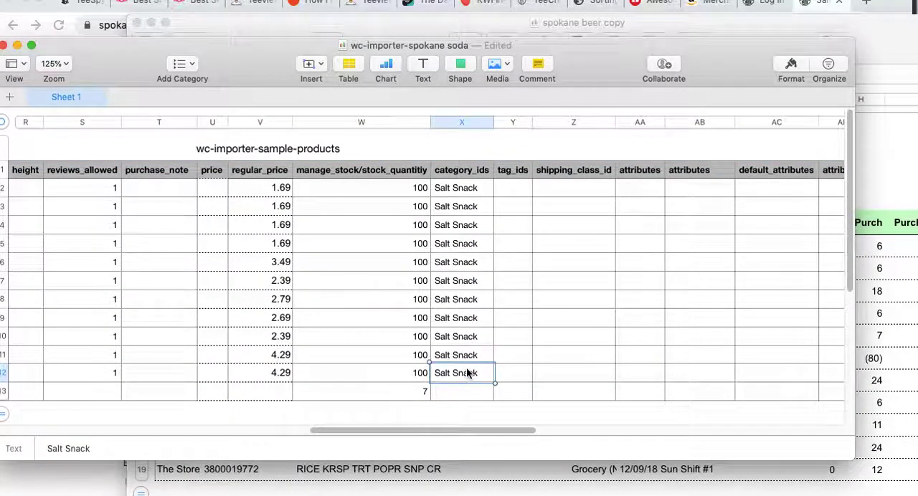
{"action": "left_click", "coordinate": [457, 391]}
{"action": "type", "text": "Salt Snack"}
{"action": "left_click", "coordinate": [507, 392]}
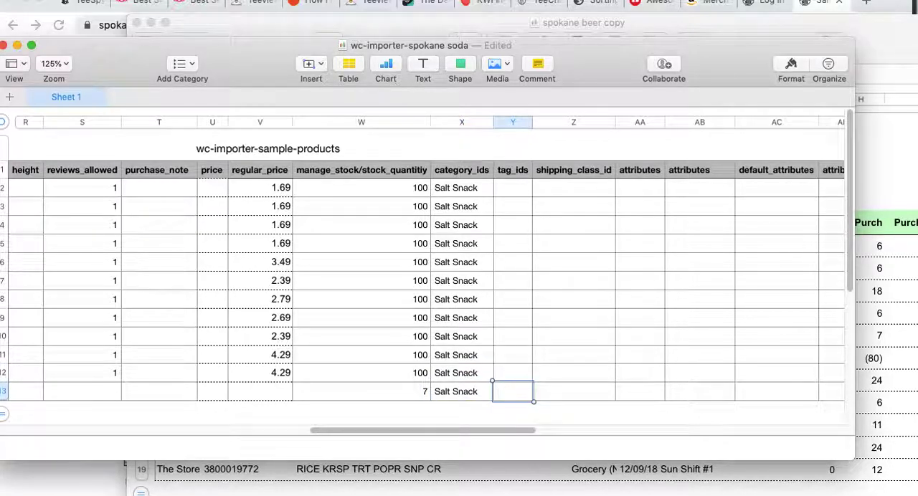
Examine the remaining importer columns from shipping_class_id through cross_sell_ids, and return to the id column
{"action": "left_click", "coordinate": [568, 374]}
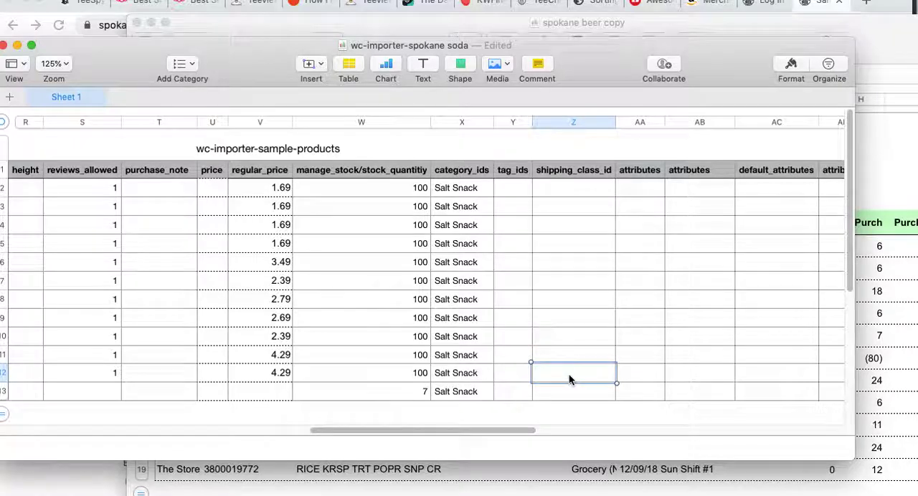
{"action": "key", "text": "Right"}
{"action": "key", "text": "Right"}
{"action": "key", "text": "Right"}
{"action": "key", "text": "Right"}
{"action": "key", "text": "Right"}
{"action": "key", "text": "Right"}
{"action": "key", "text": "Right"}
{"action": "key", "text": "Right"}
{"action": "key", "text": "Right"}
{"action": "key", "text": "Right"}
{"action": "key", "text": "Right"}
{"action": "key", "text": "Right"}
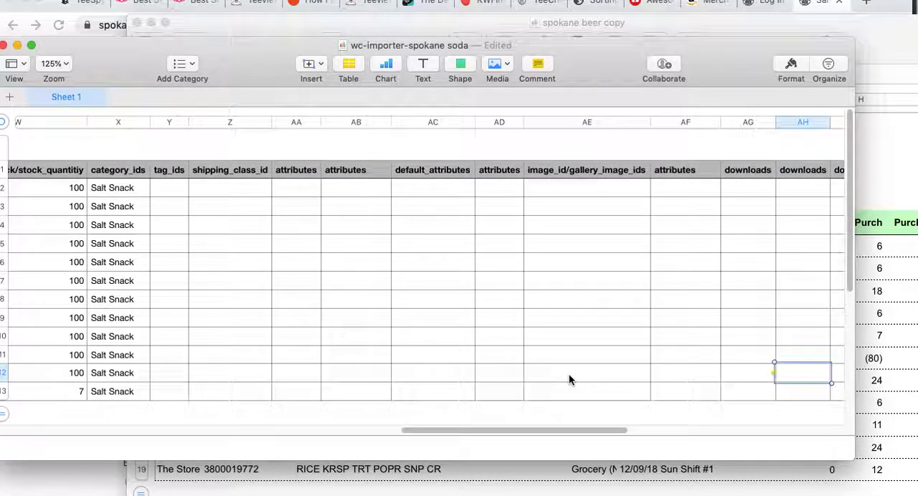
{"action": "key", "text": "Right"}
{"action": "key", "text": "Right"}
{"action": "key", "text": "Right"}
{"action": "key", "text": "Right"}
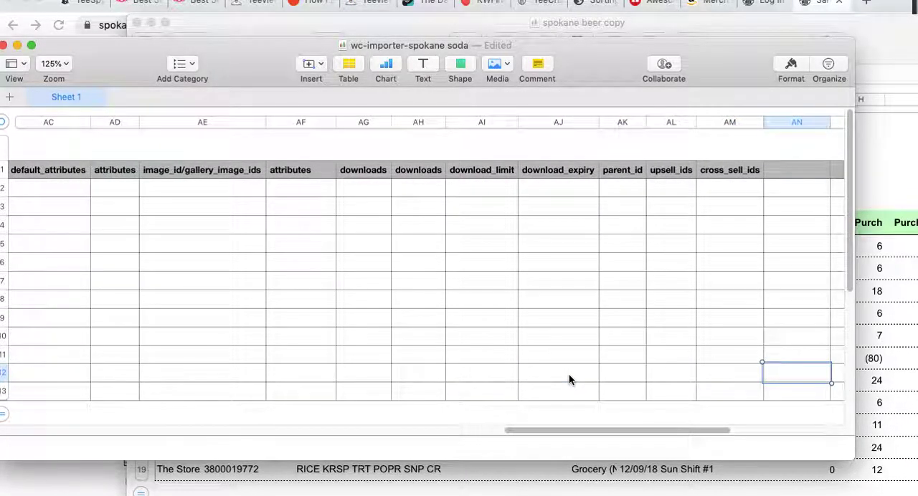
{"action": "key", "text": "Left"}
{"action": "key", "text": "Left"}
{"action": "key", "text": "Left"}
{"action": "key", "text": "Down"}
{"action": "key", "text": "Left"}
{"action": "key", "text": "Left"}
{"action": "key", "text": "Left"}
{"action": "key", "text": "Left"}
{"action": "key", "text": "Left"}
{"action": "key", "text": "Left"}
{"action": "key", "text": "Left"}
{"action": "key", "text": "Left"}
{"action": "key", "text": "Left"}
{"action": "key", "text": "Left"}
{"action": "key", "text": "Left"}
{"action": "key", "text": "Left"}
{"action": "key", "text": "Left"}
{"action": "key", "text": "Left"}
{"action": "key", "text": "Left"}
{"action": "key", "text": "Left"}
{"action": "key", "text": "Left"}
{"action": "key", "text": "Left"}
{"action": "key", "text": "Left"}
{"action": "key", "text": "Left"}
{"action": "key", "text": "Left"}
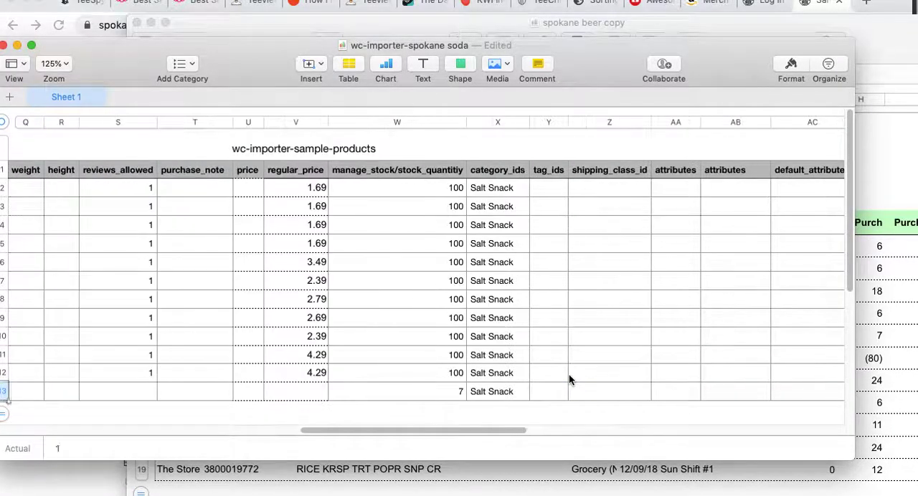
{"action": "scroll", "coordinate": [568, 374], "scroll_direction": "right", "scroll_amount": 20}
{"action": "key", "text": "Left"}
{"action": "key", "text": "Left"}
{"action": "key", "text": "Left"}
{"action": "key", "text": "Left"}
{"action": "key", "text": "Left"}
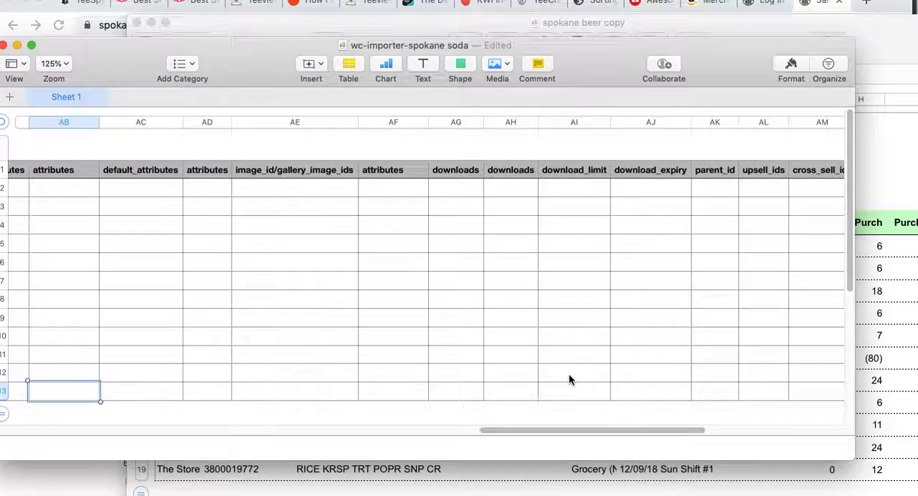
{"action": "key", "text": "Left"}
{"action": "key", "text": "Right"}
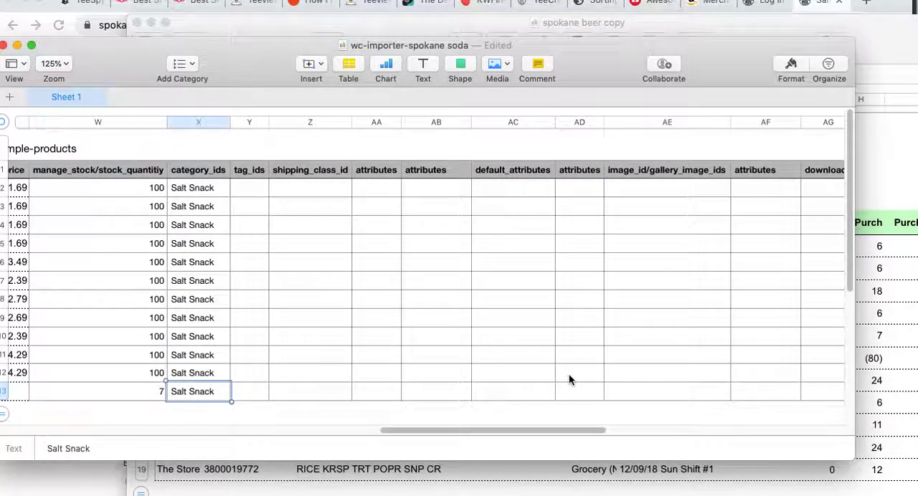
{"action": "key", "text": "Left"}
{"action": "key", "text": "Left"}
{"action": "key", "text": "Left"}
{"action": "key", "text": "Left"}
{"action": "key", "text": "Left"}
{"action": "key", "text": "Left"}
{"action": "key", "text": "Left"}
{"action": "key", "text": "Left"}
{"action": "key", "text": "Left"}
{"action": "key", "text": "Left"}
{"action": "key", "text": "Left"}
{"action": "key", "text": "Left"}
{"action": "key", "text": "Left"}
{"action": "key", "text": "Left"}
{"action": "key", "text": "Left"}
{"action": "key", "text": "Left"}
{"action": "key", "text": "Left"}
{"action": "key", "text": "Left"}
{"action": "key", "text": "Left"}
{"action": "key", "text": "Left"}
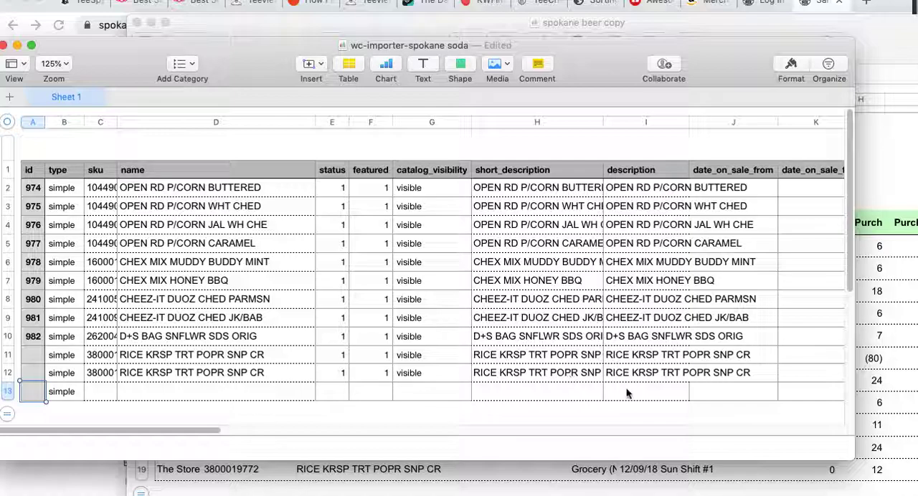
Fill row 13 with sample entries: sku 121212eewewewewewe, status 1, featured 1 and catalog_visibility vis
{"action": "left_click", "coordinate": [102, 392]}
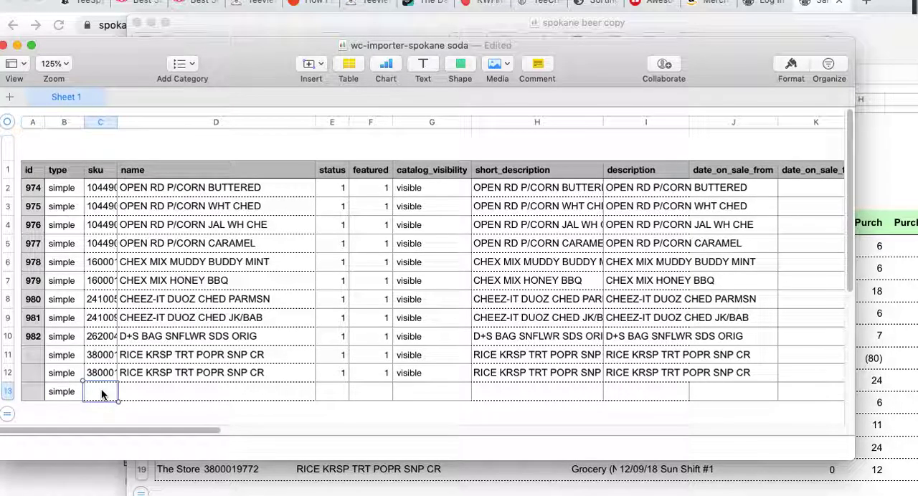
{"action": "type", "text": "121212eewewewewewe"}
{"action": "left_click", "coordinate": [333, 391]}
{"action": "type", "text": "1"}
{"action": "left_click", "coordinate": [365, 395]}
{"action": "type", "text": "1"}
{"action": "left_click", "coordinate": [413, 389]}
{"action": "type", "text": "f"}
{"action": "key", "text": "BackSpace"}
{"action": "type", "text": "vis"}
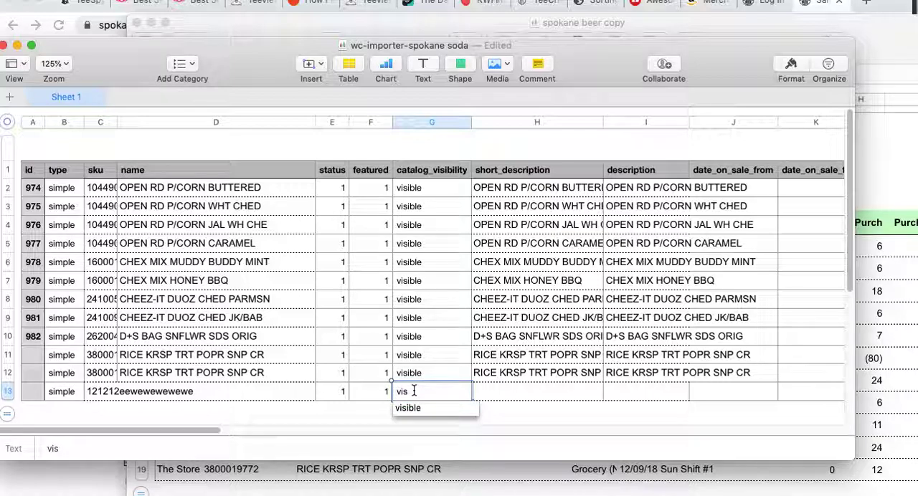
{"action": "left_click", "coordinate": [8, 392]}
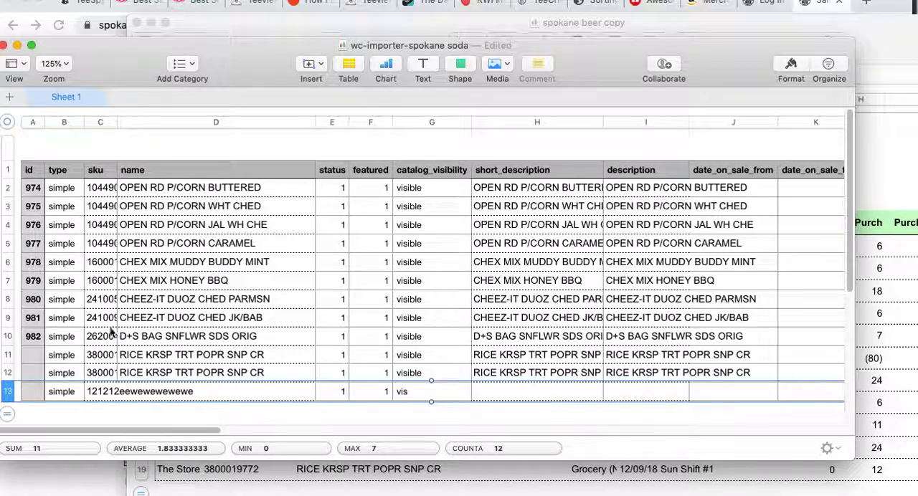
Duplicate the importer spreadsheet and name the copy wc-importer-spokane soda2
{"action": "left_click", "coordinate": [53, 0]}
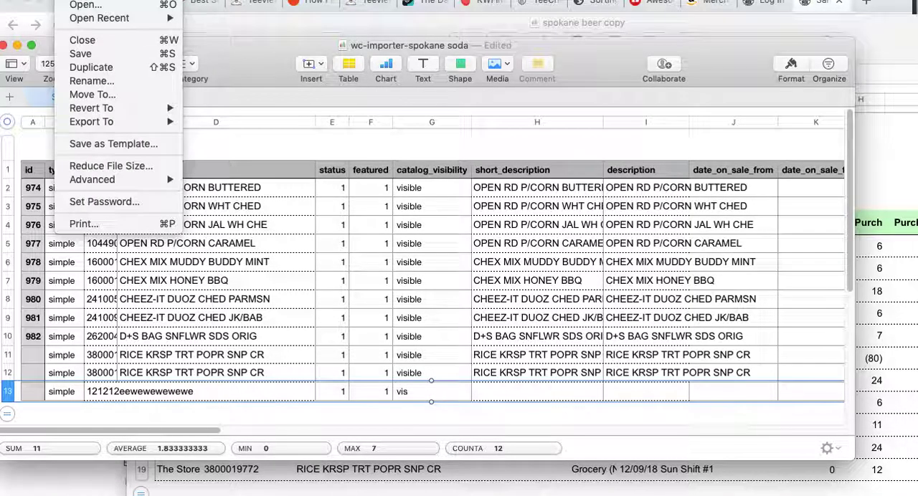
{"action": "left_click", "coordinate": [268, 106]}
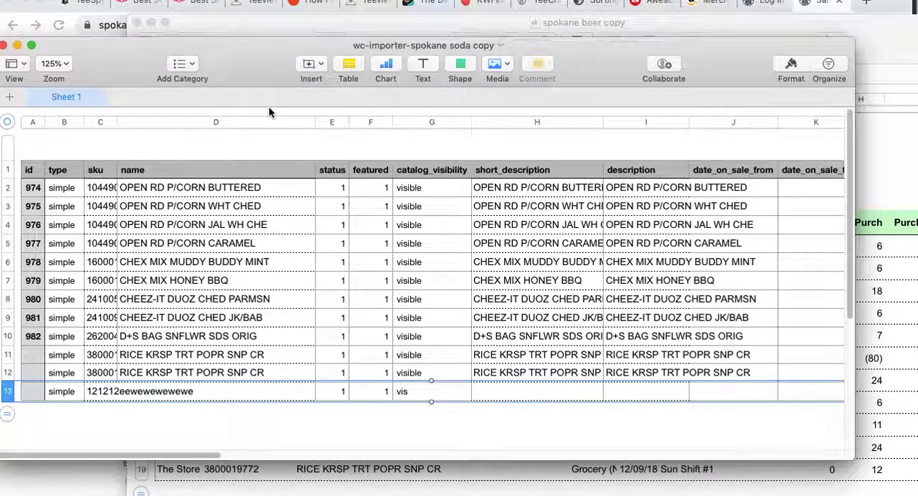
{"action": "left_click", "coordinate": [482, 45]}
{"action": "double_click", "coordinate": [482, 45]}
{"action": "key", "text": "BackSpace"}
{"action": "key", "text": "BackSpace"}
{"action": "type", "text": "2"}
{"action": "key", "text": "Return"}
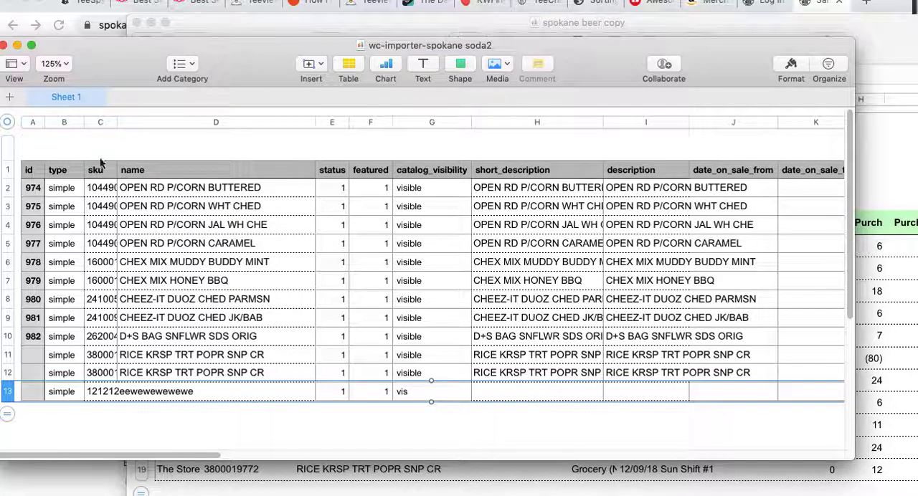
Delete rows 3 through 13 from the copy, keeping only the header and the first product row
{"action": "left_click", "coordinate": [8, 205]}
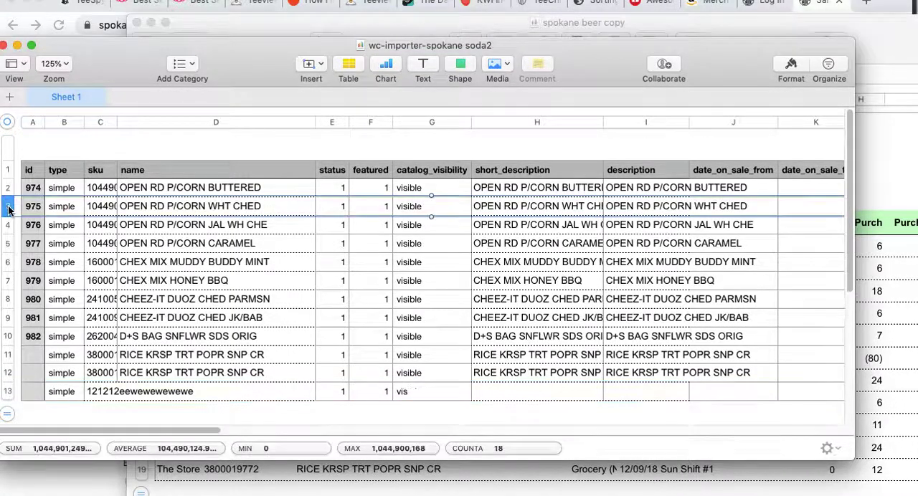
{"action": "left_click", "coordinate": [8, 392], "text": "shift"}
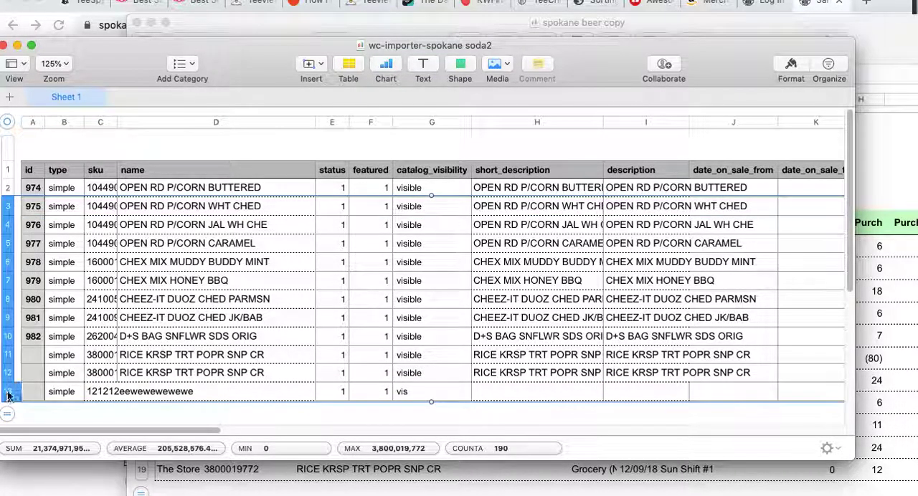
{"action": "left_click", "coordinate": [16, 226]}
{"action": "left_click", "coordinate": [48, 270]}
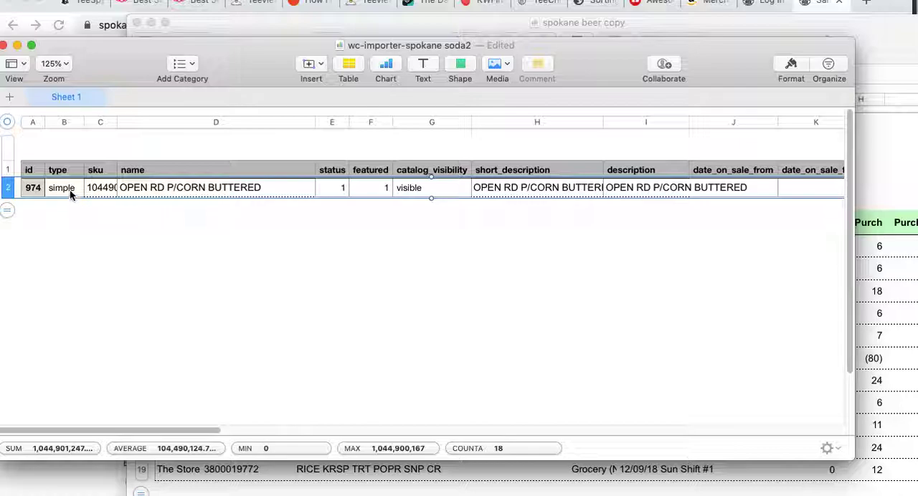
Replace the remaining product's sku with 11122222 and its name with GRAPE SODA
{"action": "left_click", "coordinate": [106, 189]}
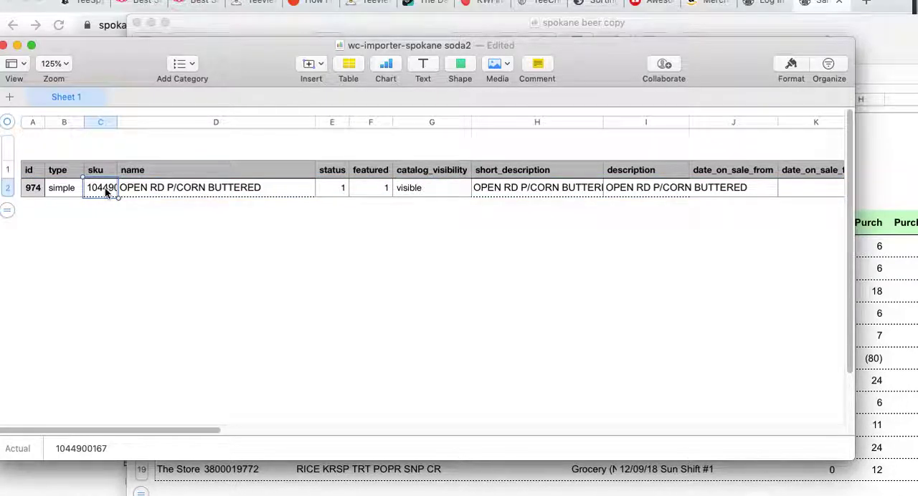
{"action": "type", "text": "11122"}
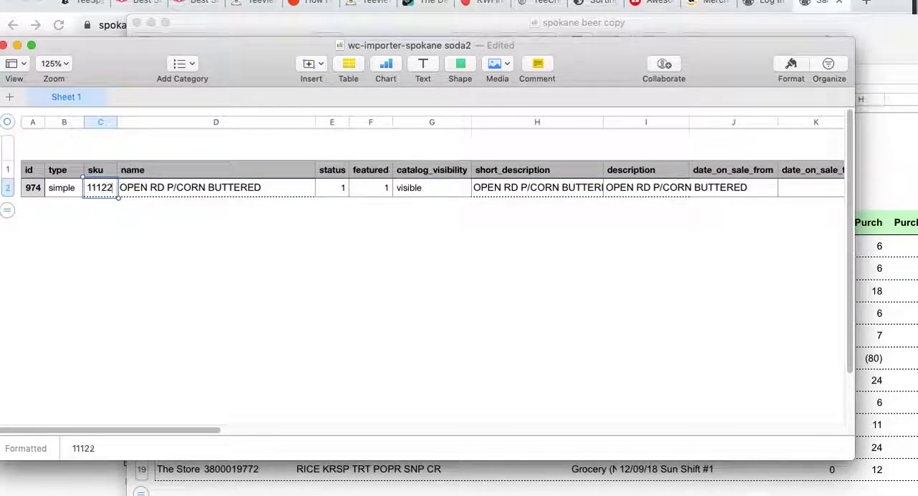
{"action": "type", "text": "222"}
{"action": "key", "text": "Tab"}
{"action": "double_click", "coordinate": [208, 187]}
{"action": "left_click_drag", "start_coordinate": [265, 188], "coordinate": [118, 191]}
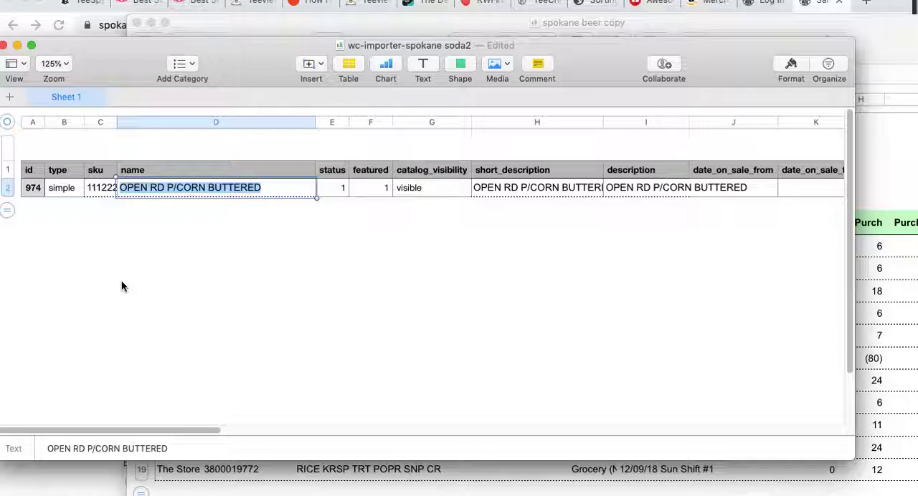
{"action": "type", "text": "GRAPE SO"}
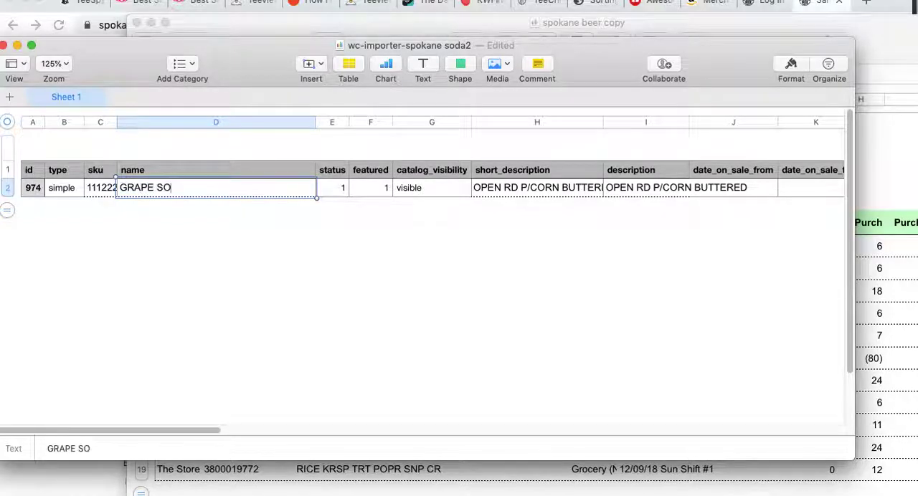
Replace the product's short_description with "Grape Soda is deliciouss"
{"action": "key", "text": "Right"}
{"action": "key", "text": "Right"}
{"action": "key", "text": "Right"}
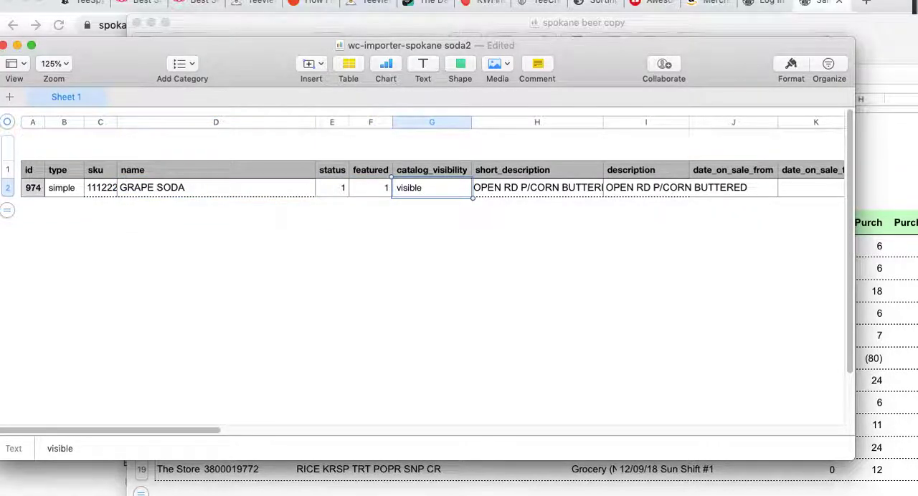
{"action": "key", "text": "Right"}
{"action": "type", "text": "Grape So"}
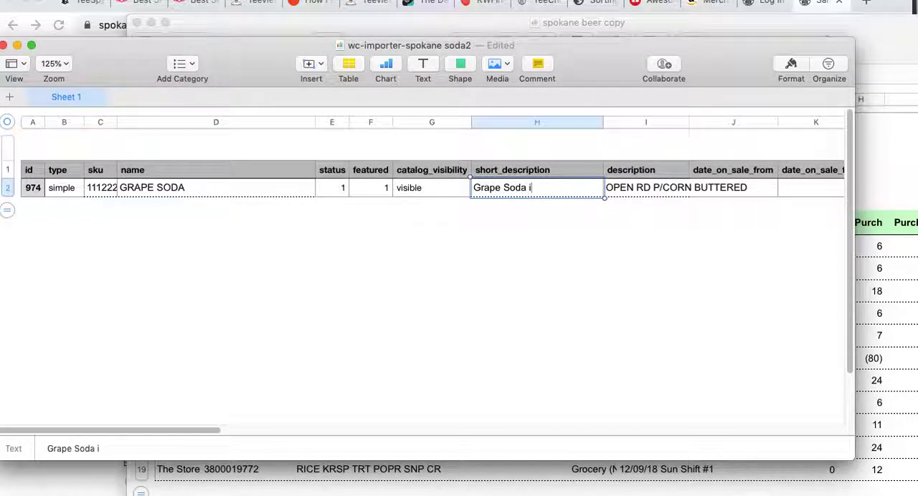
{"action": "key", "text": "BackSpace"}
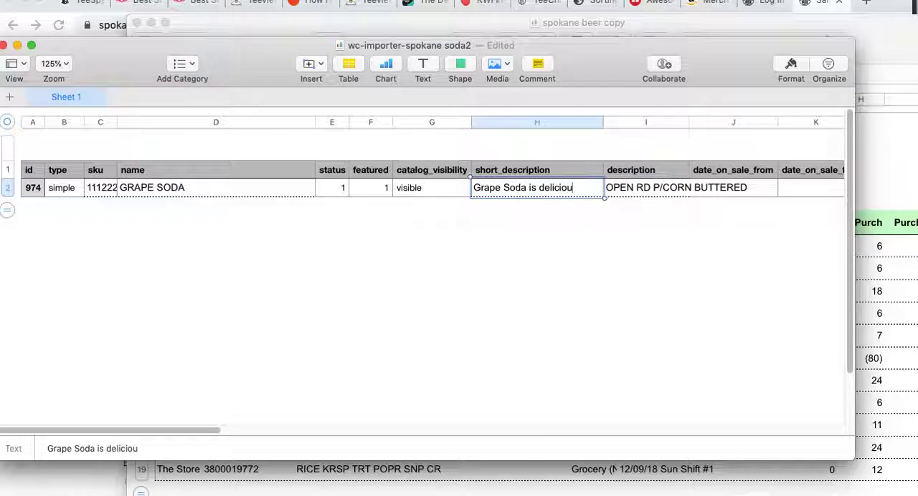
{"action": "type", "text": "ss"}
{"action": "key", "text": "Tab"}
Replace the product's full description with "Grape soda yatta yatta" and move on to the date_on_sale_to cell
{"action": "type", "text": "Gr"}
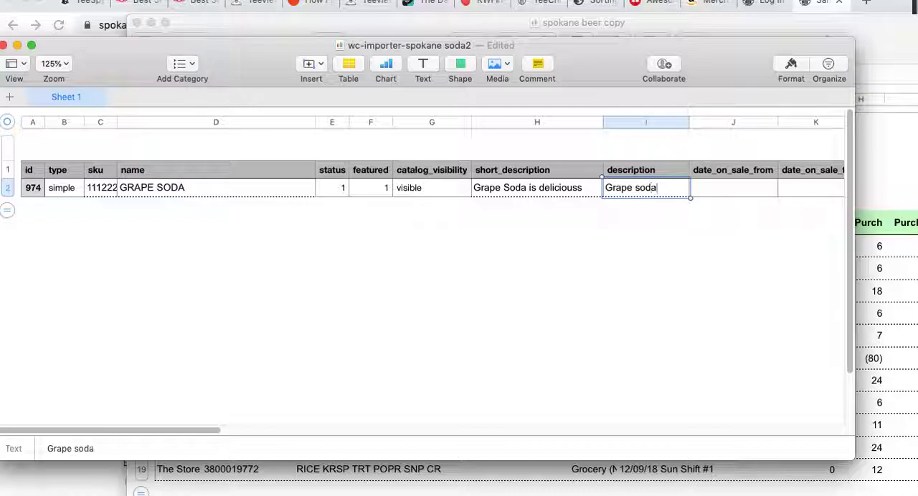
{"action": "type", "text": "ape soda yatta ta"}
{"action": "key", "text": "BackSpace"}
{"action": "key", "text": "BackSpace"}
{"action": "type", "text": "ytya"}
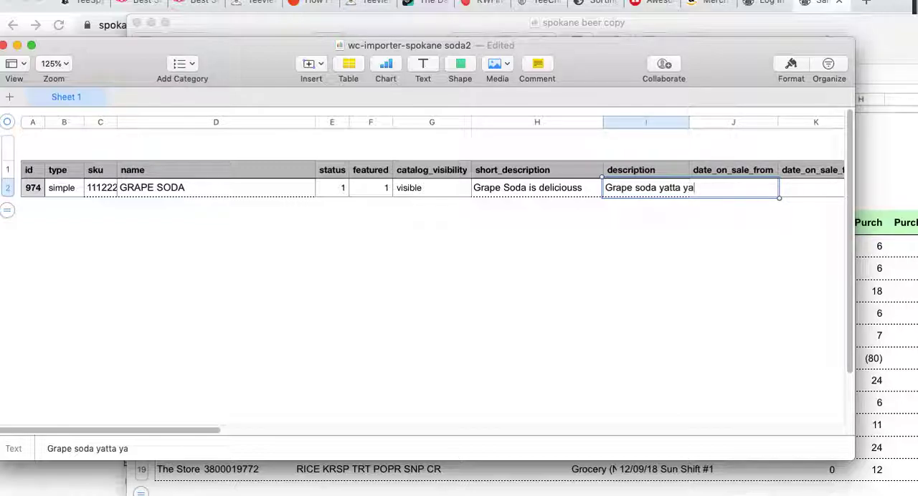
{"action": "type", "text": "y"}
{"action": "key", "text": "BackSpace"}
{"action": "type", "text": "tta"}
{"action": "key", "text": "Tab"}
Review the product's tax, stock_status, backorders, sold_individually and following cells through to the price column
{"action": "key", "text": "Tab"}
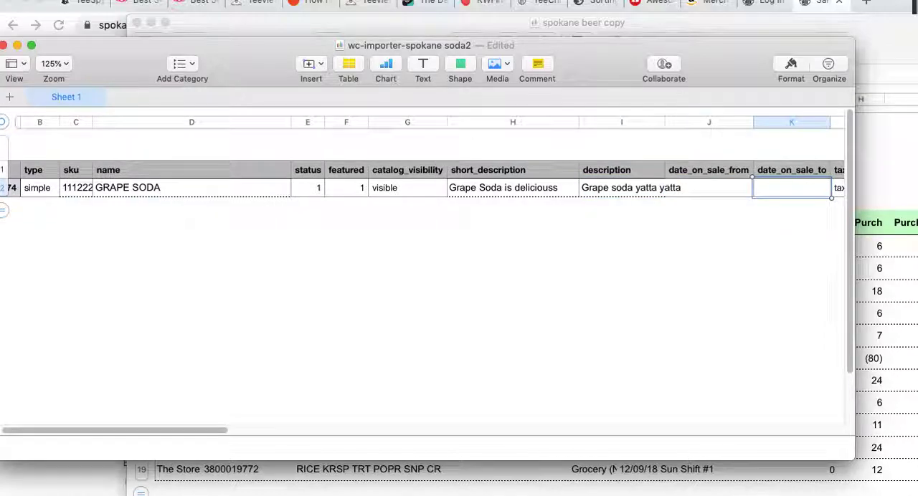
{"action": "key", "text": "Tab"}
{"action": "key", "text": "Tab"}
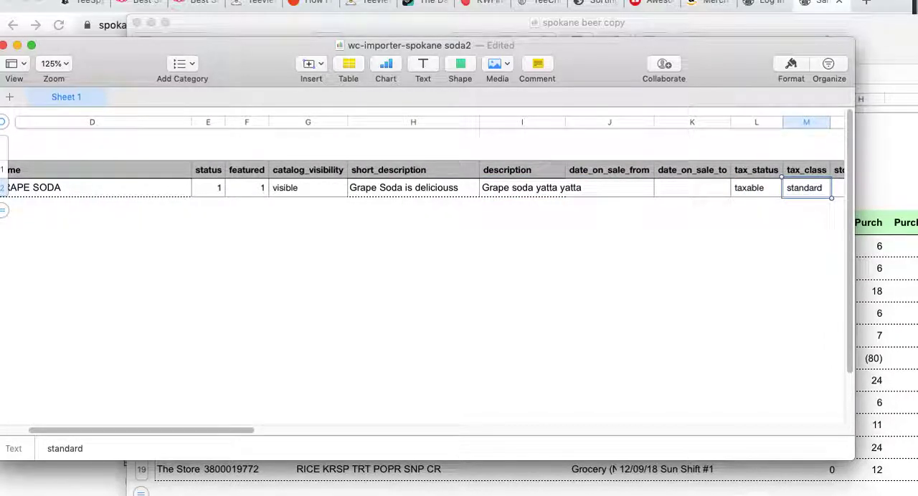
{"action": "key", "text": "Tab"}
{"action": "key", "text": "Tab"}
{"action": "key", "text": "Tab"}
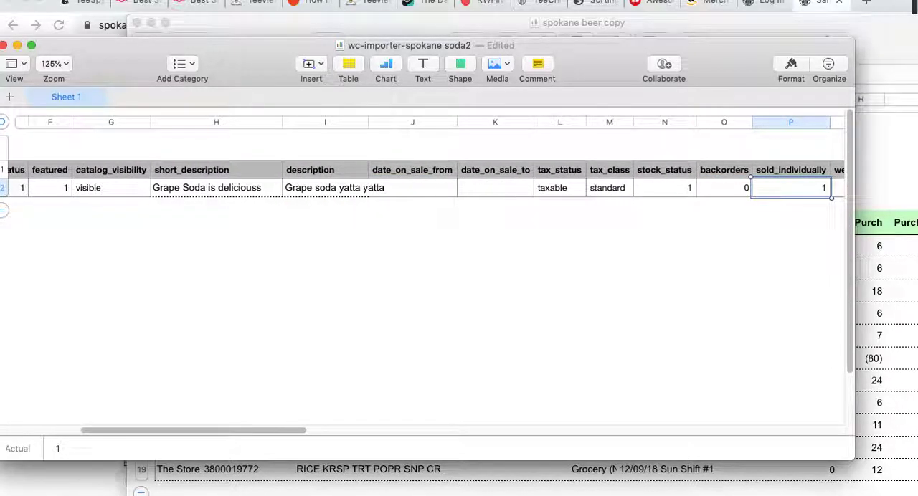
{"action": "key", "text": "shift+Tab"}
{"action": "key", "text": "shift+Tab"}
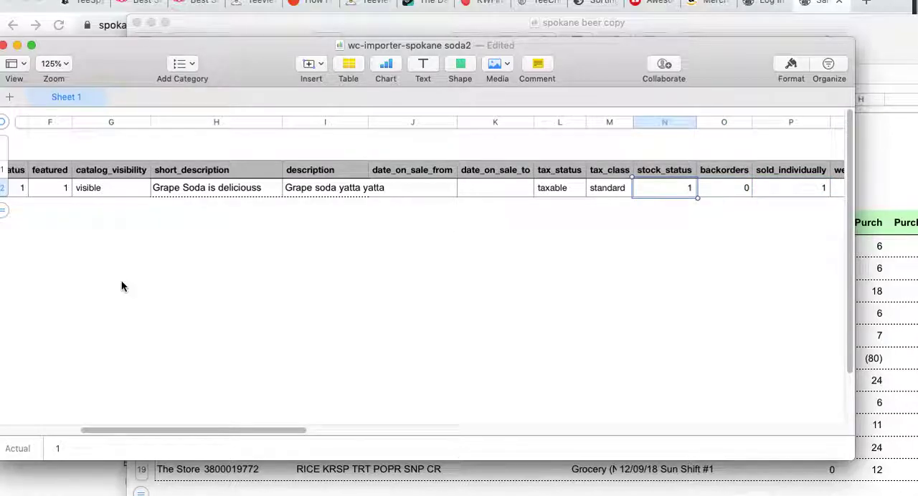
{"action": "key", "text": "Tab"}
{"action": "key", "text": "Tab"}
{"action": "key", "text": "Tab"}
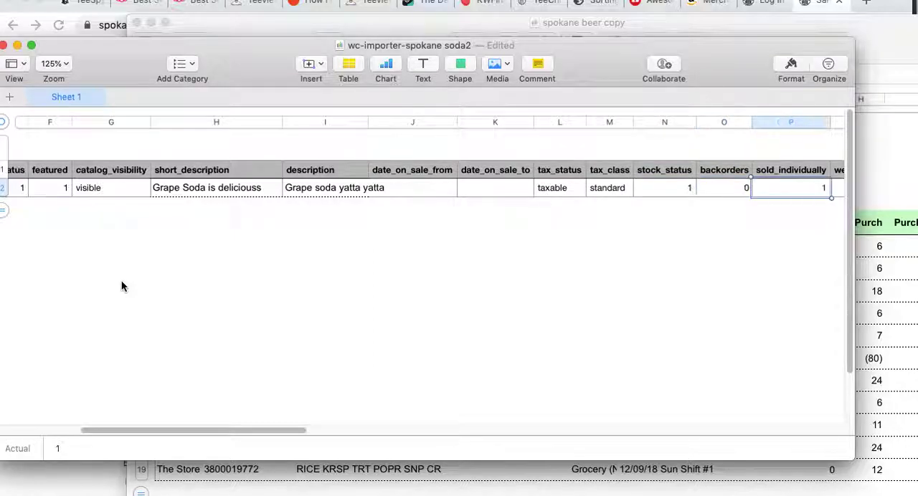
{"action": "key", "text": "Tab"}
{"action": "key", "text": "Tab"}
{"action": "key", "text": "Tab"}
{"action": "key", "text": "Tab"}
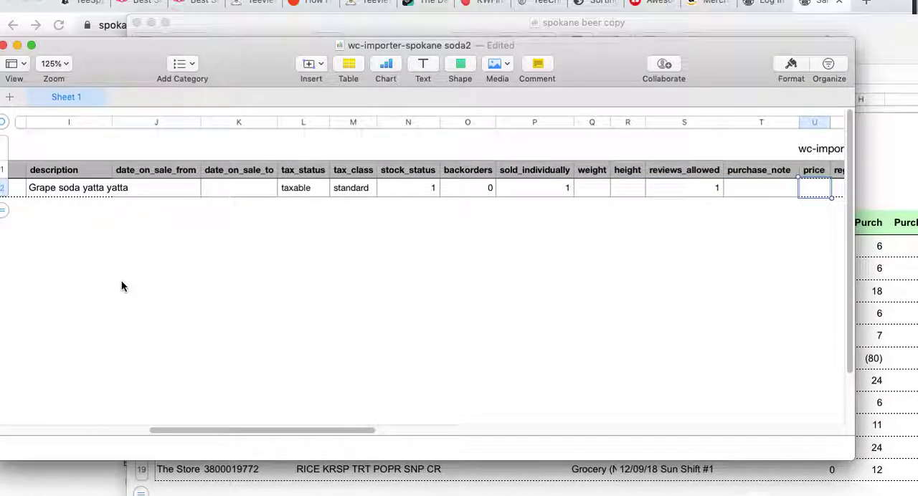
Return to the product's empty weight cell and set the weight to 1
{"action": "key", "text": "shift+Tab"}
{"action": "key", "text": "shift+Tab"}
{"action": "key", "text": "shift+Tab"}
{"action": "key", "text": "shift+Tab"}
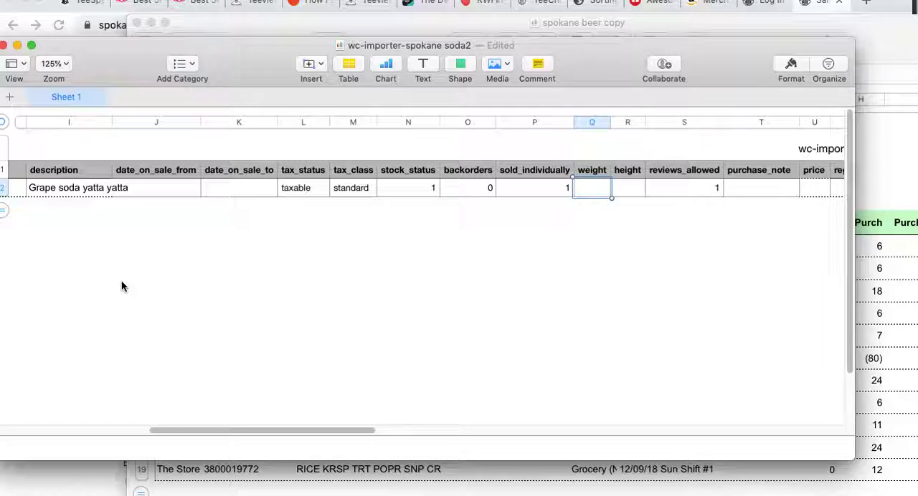
{"action": "type", "text": "1"}
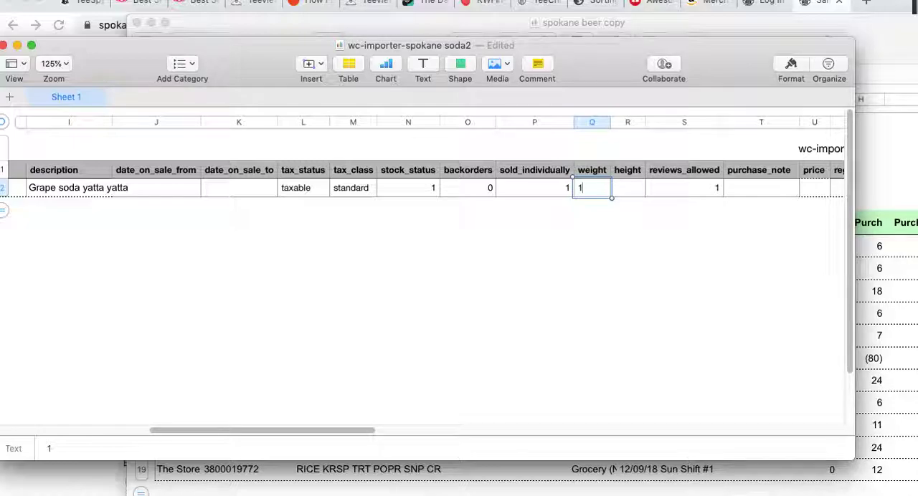
{"action": "key", "text": "Tab"}
{"action": "key", "text": "Tab"}
{"action": "key", "text": "Tab"}
{"action": "key", "text": "Tab"}
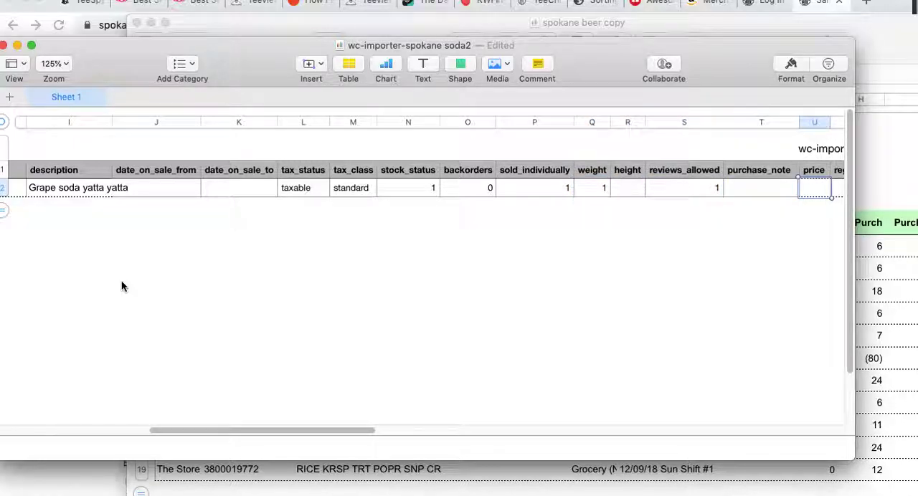
Set the product's regular_price to 2.15 and its manage_stock/stock_quantitiy value to 6
{"action": "key", "text": "Tab"}
{"action": "type", "text": "2"}
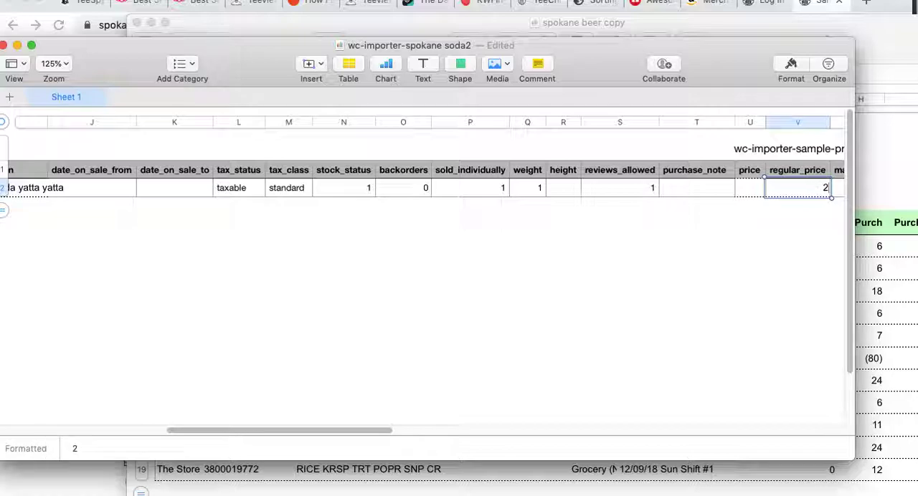
{"action": "type", "text": ".14"}
{"action": "key", "text": "Tab"}
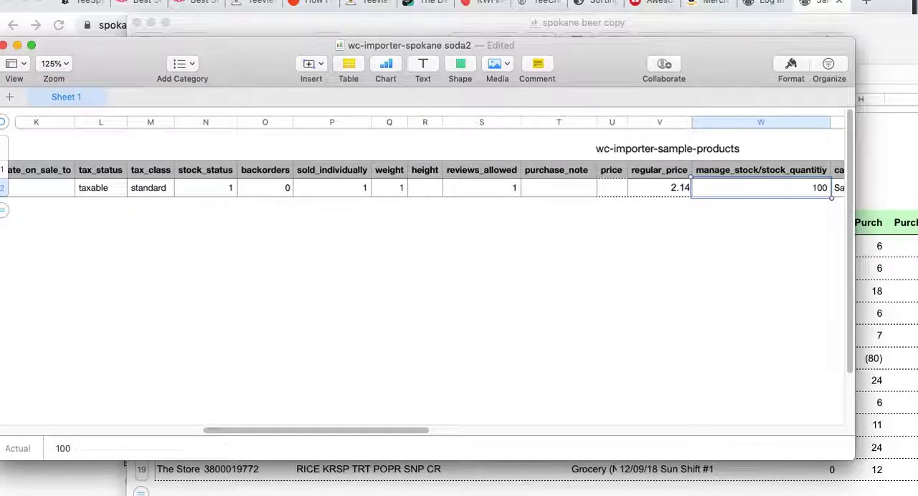
{"action": "key", "text": "shift+Tab"}
{"action": "type", "text": "2.15"}
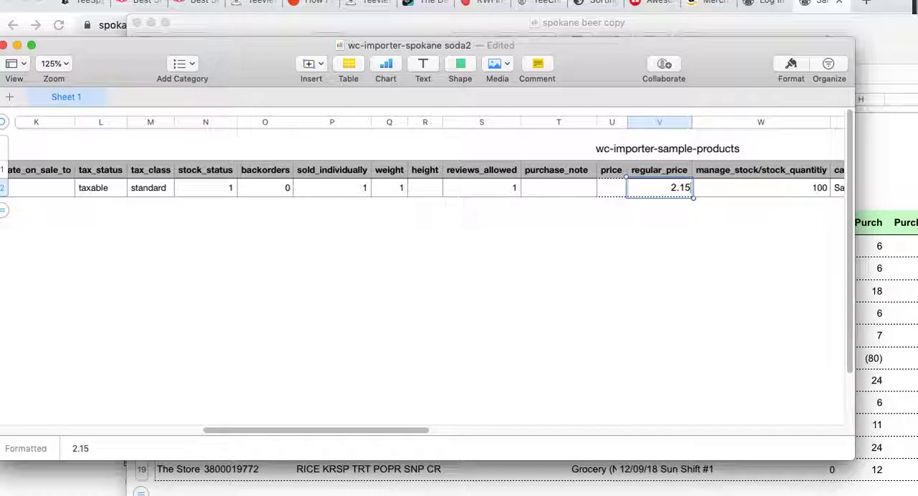
{"action": "key", "text": "Tab"}
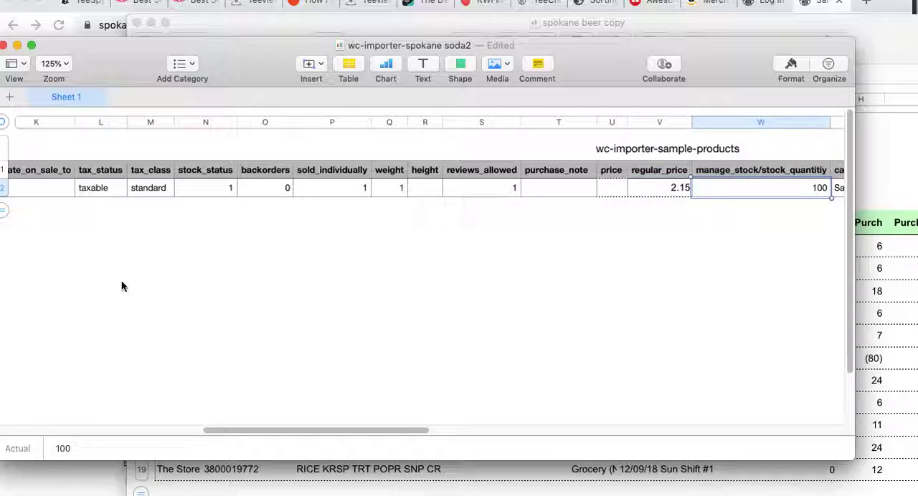
{"action": "type", "text": "6"}
{"action": "key", "text": "Tab"}
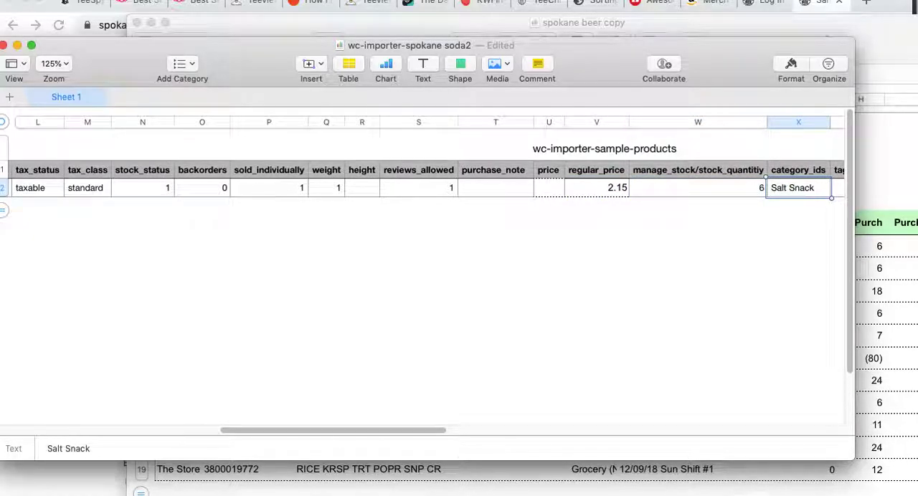
Review the product row's remaining columns from category_ids to the end of the table, and return to the id cell
{"action": "key", "text": "Tab"}
{"action": "key", "text": "Tab"}
{"action": "key", "text": "Tab"}
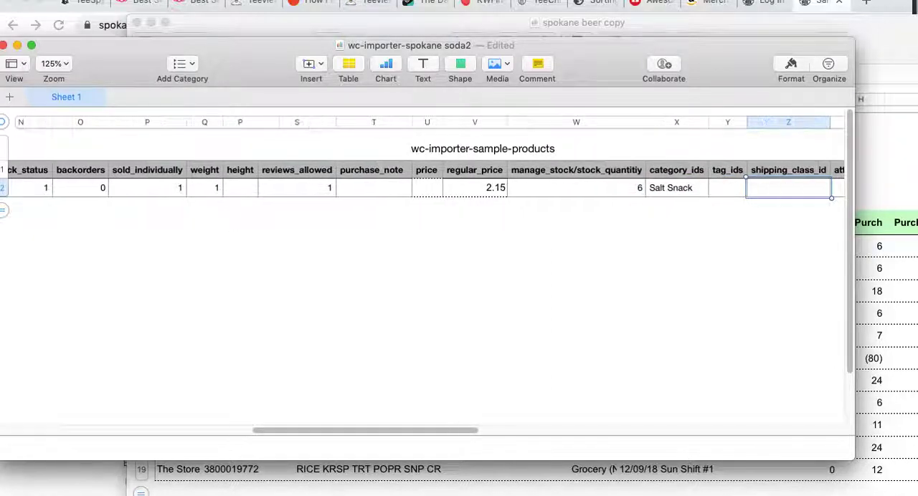
{"action": "key", "text": "Tab"}
{"action": "key", "text": "Tab"}
{"action": "key", "text": "Tab"}
{"action": "key", "text": "Tab"}
{"action": "key", "text": "Tab"}
{"action": "key", "text": "Tab"}
{"action": "key", "text": "Tab"}
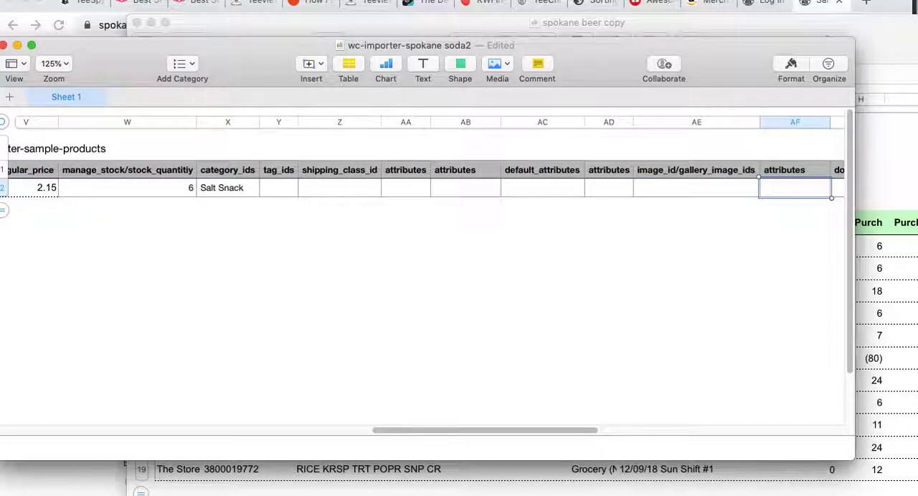
{"action": "key", "text": "Tab"}
{"action": "key", "text": "Tab"}
{"action": "key", "text": "Tab"}
{"action": "key", "text": "Tab"}
{"action": "key", "text": "Tab"}
{"action": "key", "text": "Tab"}
{"action": "key", "text": "Tab"}
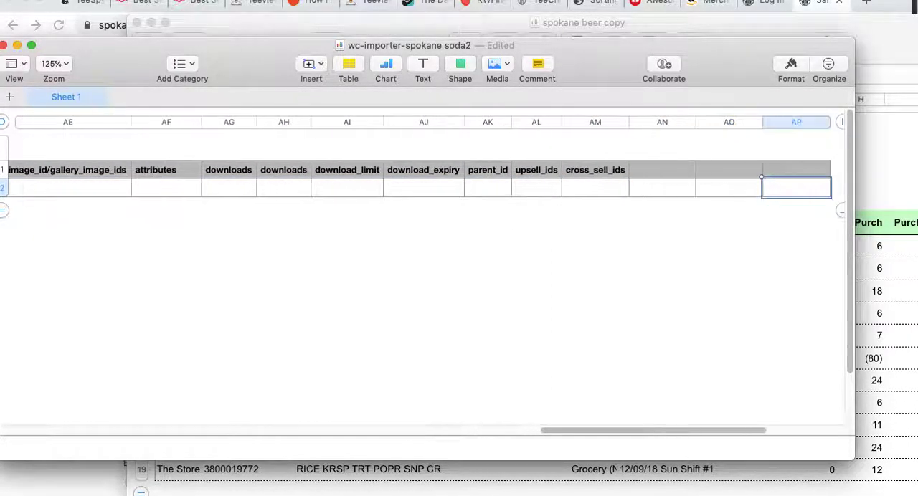
{"action": "key", "text": "Left"}
{"action": "key", "text": "Left"}
{"action": "key", "text": "Left"}
{"action": "key", "text": "Left"}
{"action": "key", "text": "Left"}
{"action": "key", "text": "Left"}
{"action": "key", "text": "Left"}
{"action": "key", "text": "Left"}
{"action": "key", "text": "Left"}
{"action": "key", "text": "Left"}
{"action": "key", "text": "Left"}
{"action": "key", "text": "Left"}
{"action": "key", "text": "Left"}
{"action": "key", "text": "Left"}
{"action": "key", "text": "Left"}
{"action": "key", "text": "Left"}
{"action": "key", "text": "Left"}
{"action": "key", "text": "Left"}
{"action": "key", "text": "Left"}
{"action": "key", "text": "Left"}
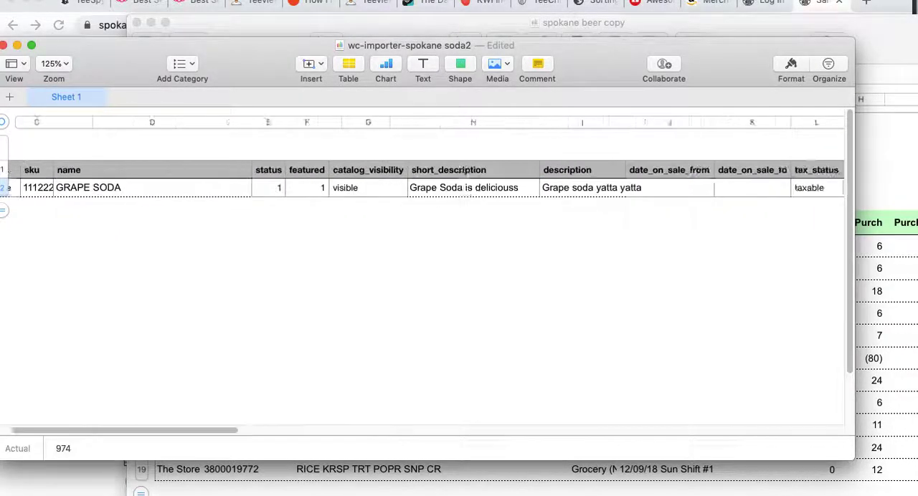
Save the spreadsheet and start a CSV export without table names, continuing to the choice of save location
{"action": "left_click", "coordinate": [63, 0]}
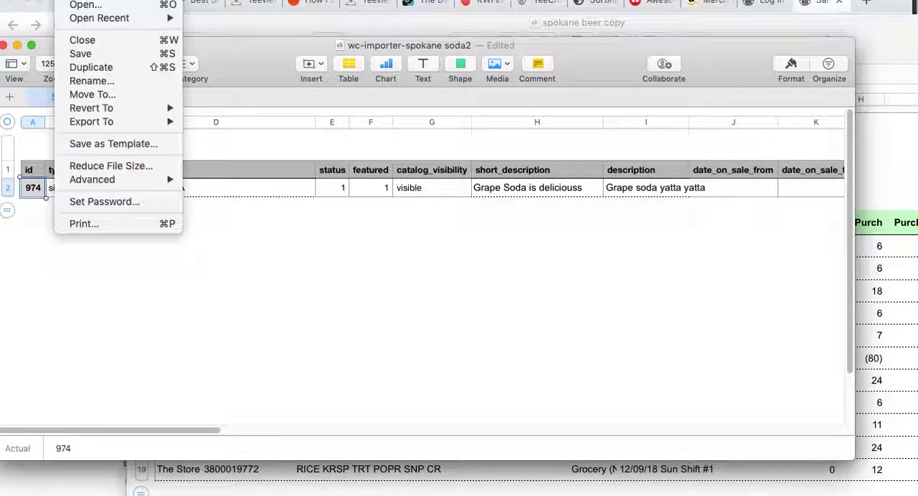
{"action": "left_click", "coordinate": [78, 54]}
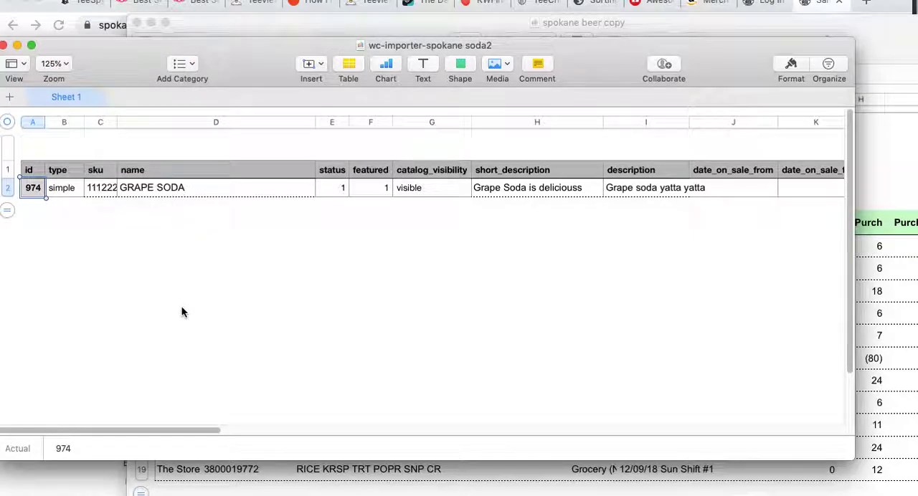
{"action": "left_click", "coordinate": [65, 2]}
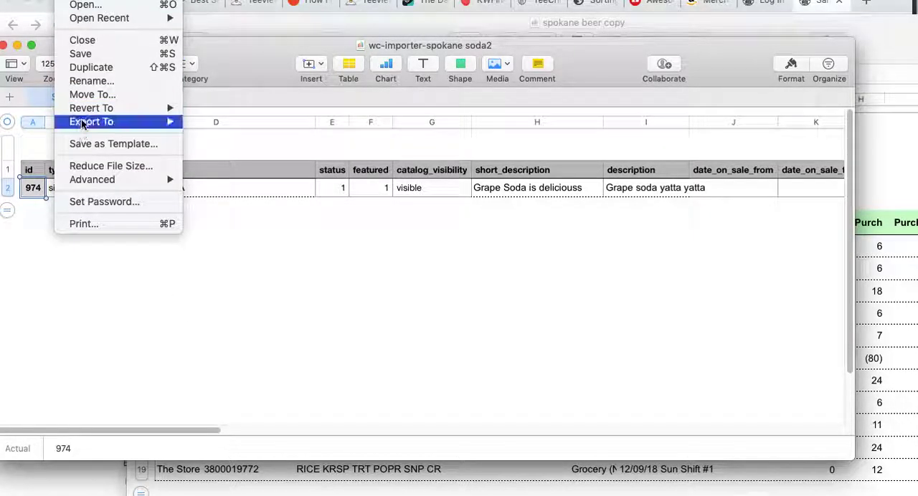
{"action": "mouse_move", "coordinate": [83, 127]}
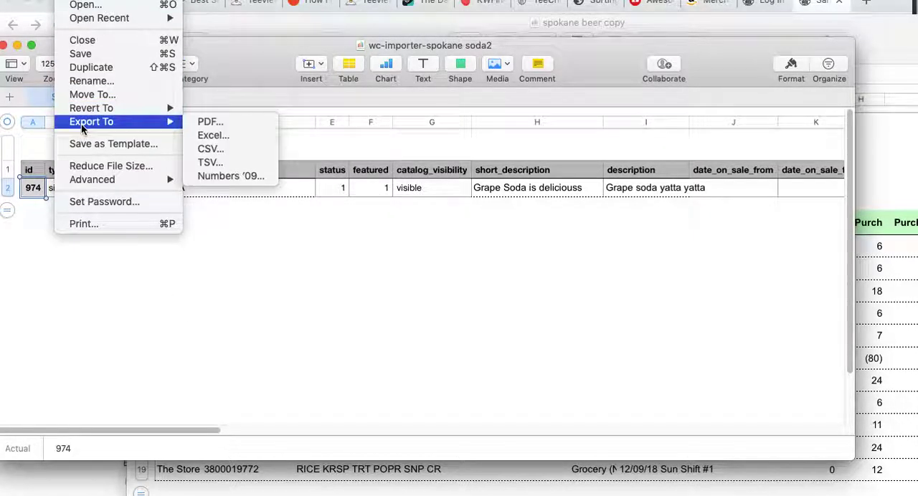
{"action": "left_click", "coordinate": [211, 149]}
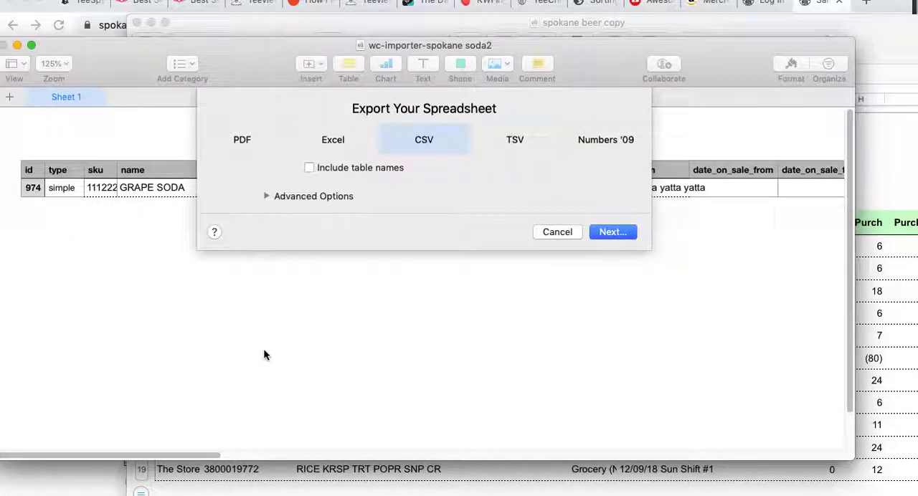
{"action": "left_click", "coordinate": [611, 232]}
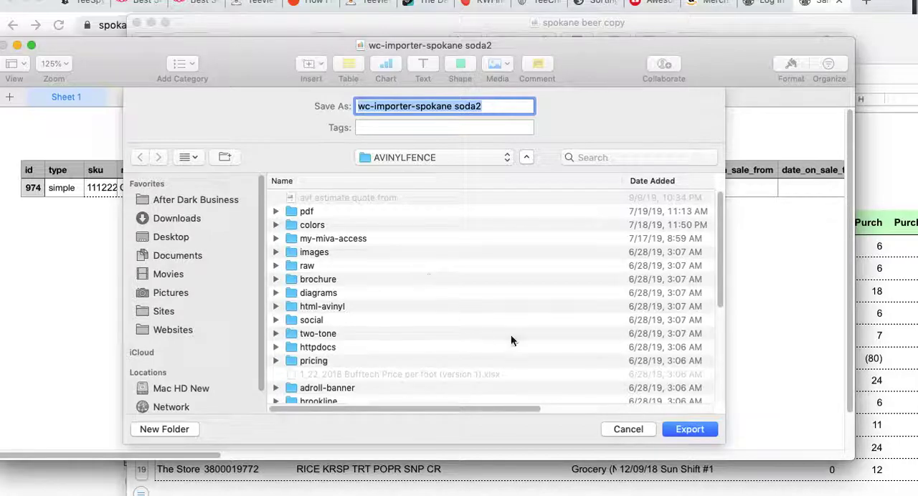
Export the CSV as wc-importer-spokane soda2 into the product-csv folder inside Websites > Spokane Beer Delivery
{"action": "left_click", "coordinate": [419, 158]}
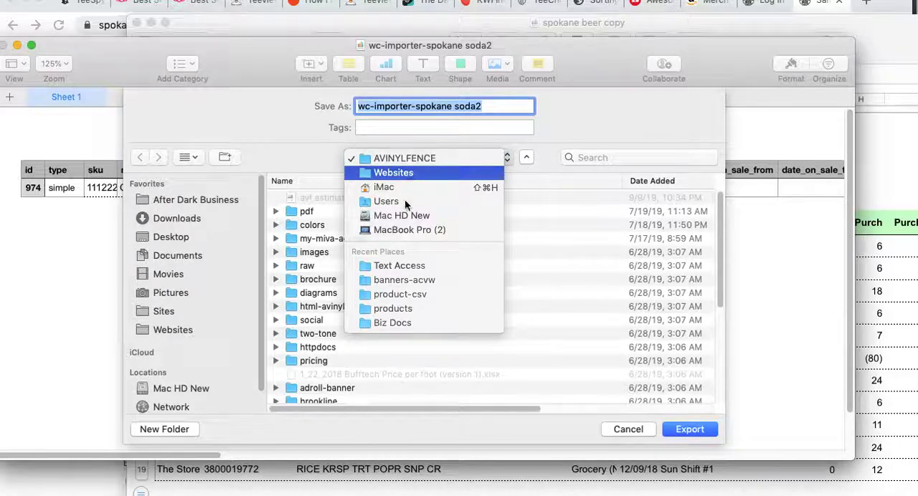
{"action": "key", "text": "Escape"}
{"action": "left_click", "coordinate": [329, 209]}
{"action": "type", "text": "spo"}
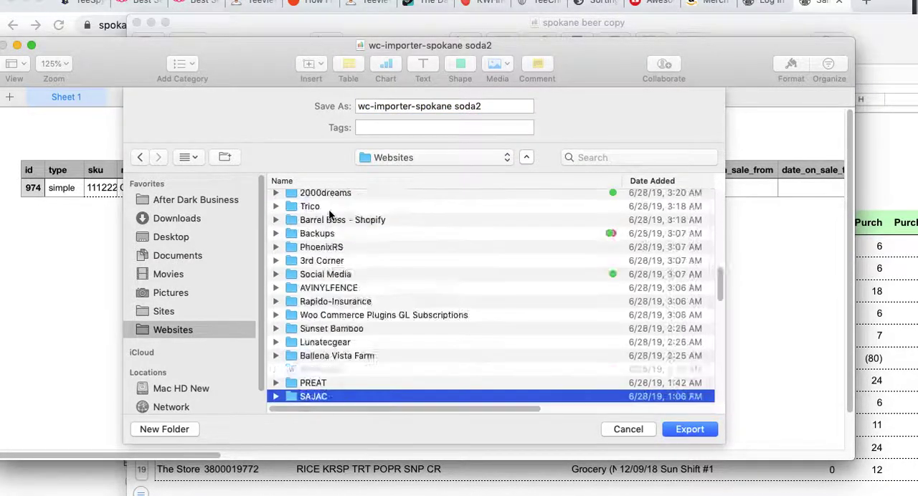
{"action": "double_click", "coordinate": [318, 195]}
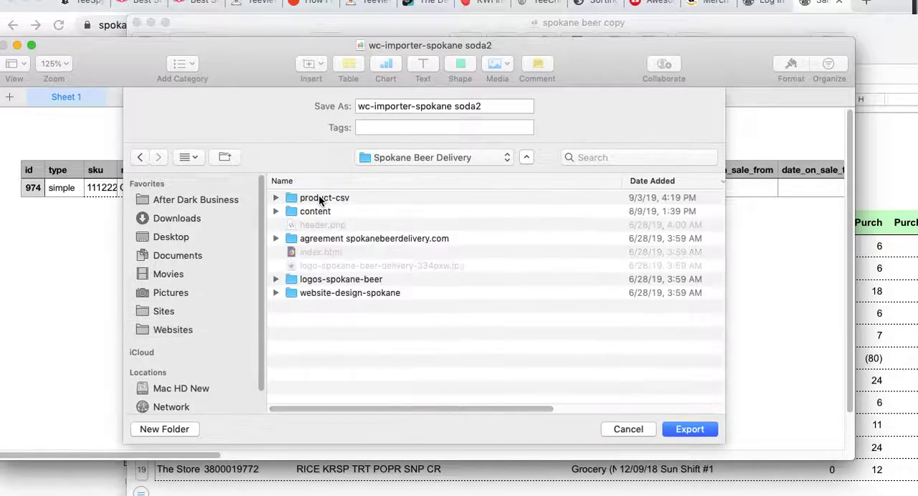
{"action": "double_click", "coordinate": [318, 195]}
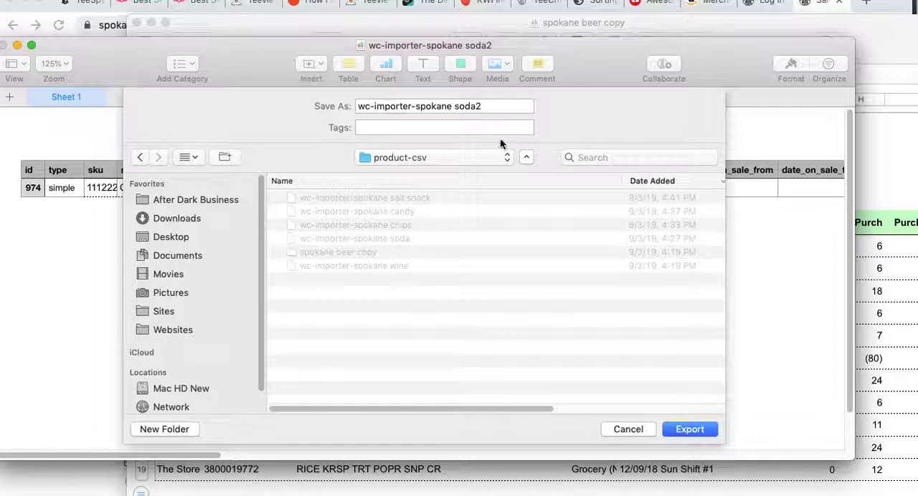
{"action": "left_click", "coordinate": [712, 424]}
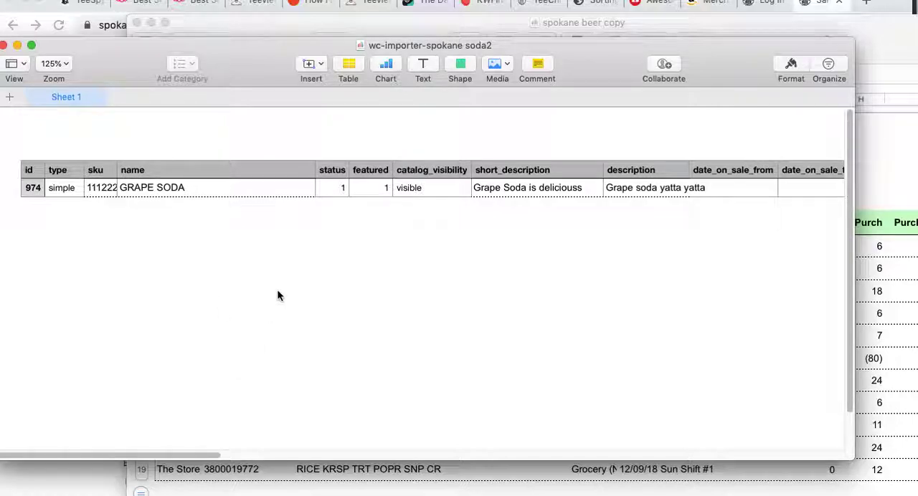
Switch to the browser's WordPress login page for Spokane Beer Delivery and log in with the prefilled credentials
{"action": "key", "text": "super+Tab"}
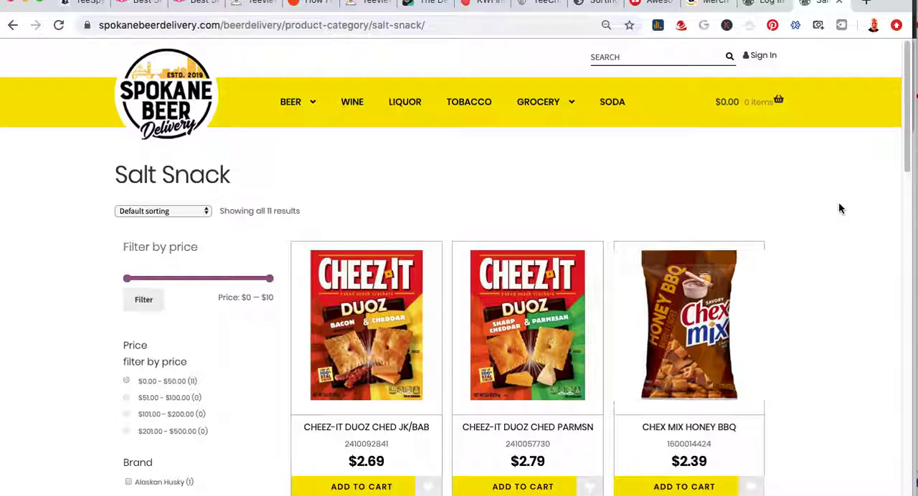
{"action": "key", "text": "ctrl+shift+Tab"}
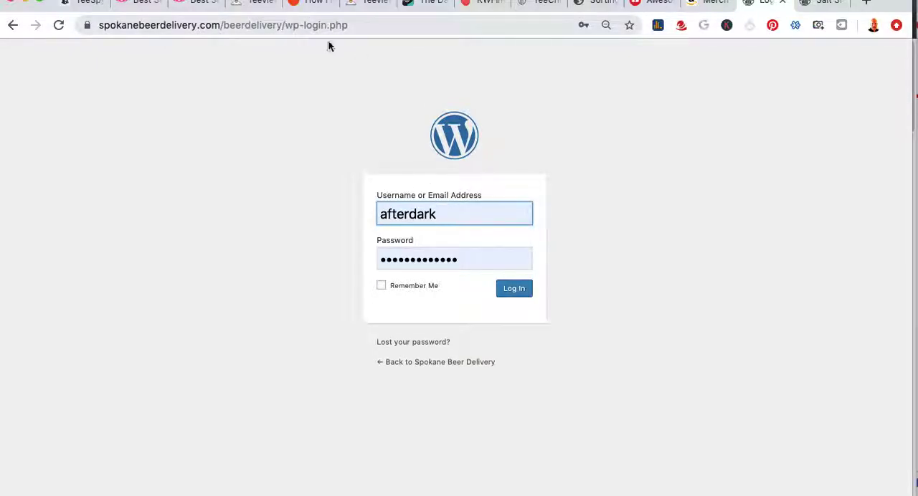
{"action": "left_click", "coordinate": [516, 292]}
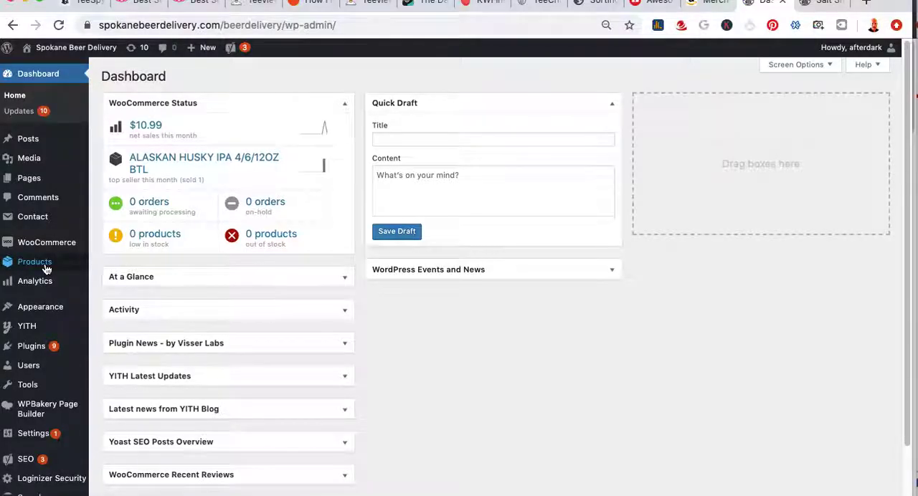
Open the WordPress Import tool page that lists the available importers
{"action": "mouse_move", "coordinate": [72, 262]}
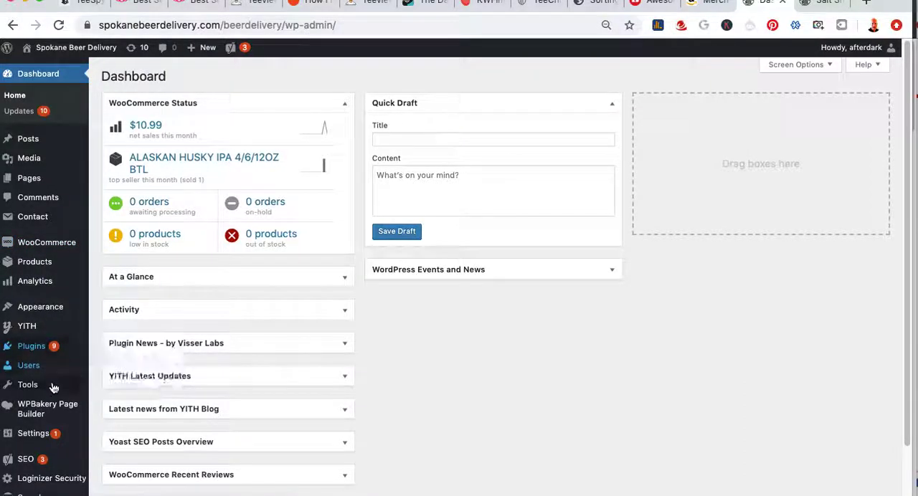
{"action": "mouse_move", "coordinate": [47, 442]}
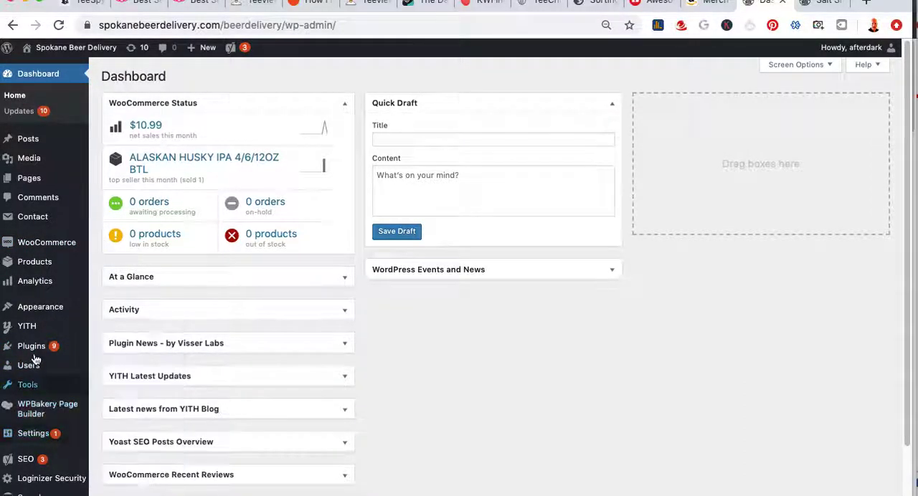
{"action": "mouse_move", "coordinate": [41, 385]}
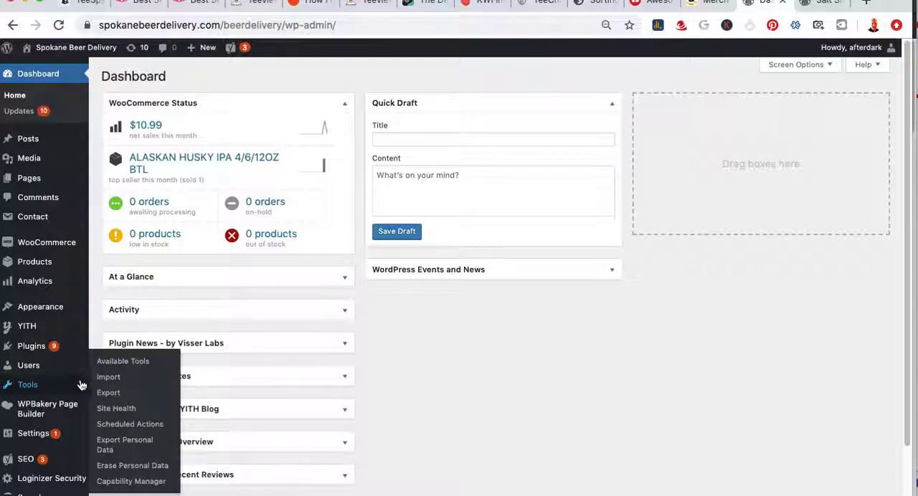
{"action": "left_click", "coordinate": [105, 378]}
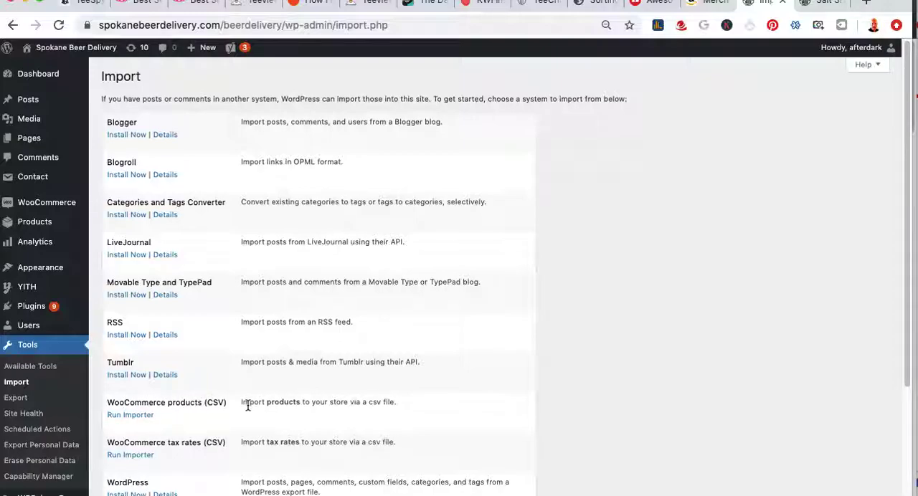
Run the WooCommerce products (CSV) importer from the list of available importers
{"action": "left_click_drag", "start_coordinate": [296, 401], "coordinate": [252, 403]}
{"action": "left_click", "coordinate": [157, 427]}
{"action": "left_click", "coordinate": [131, 419]}
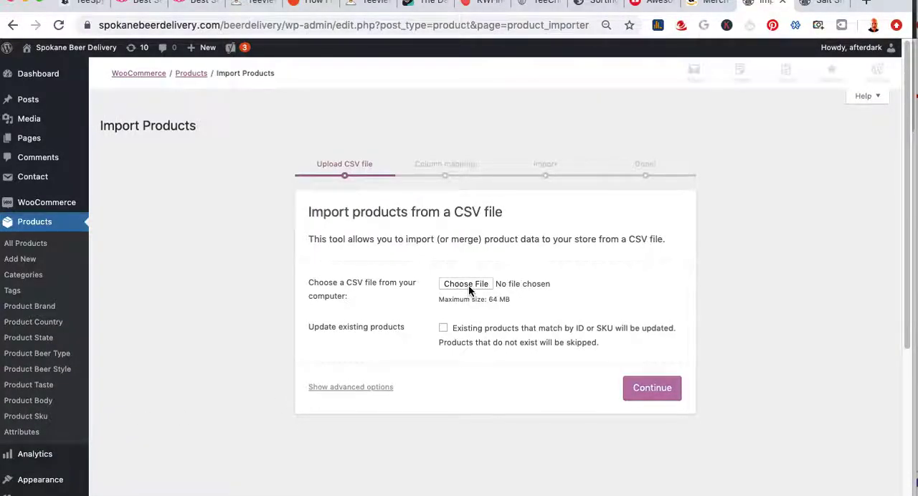
Select wc-importer-spokane soda2 from the product-csv folder as the file to import and continue to the column mapping
{"action": "left_click", "coordinate": [467, 284]}
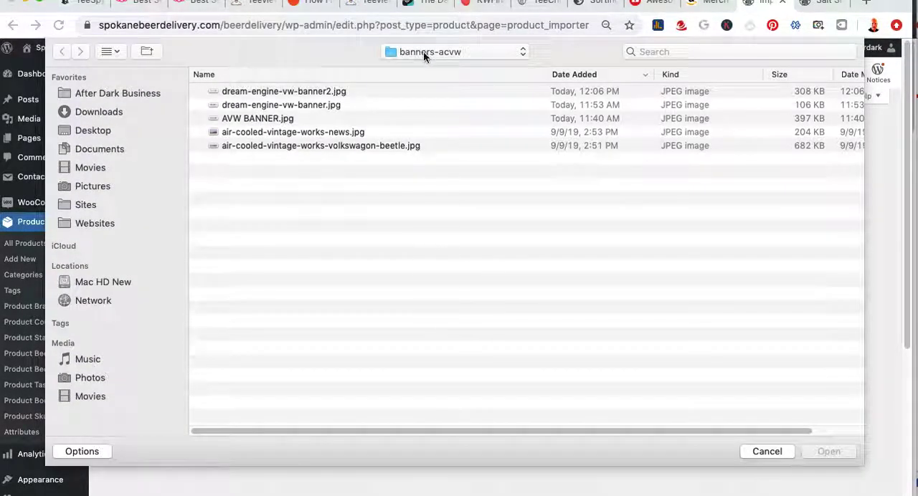
{"action": "left_click", "coordinate": [423, 51]}
{"action": "left_click", "coordinate": [423, 189]}
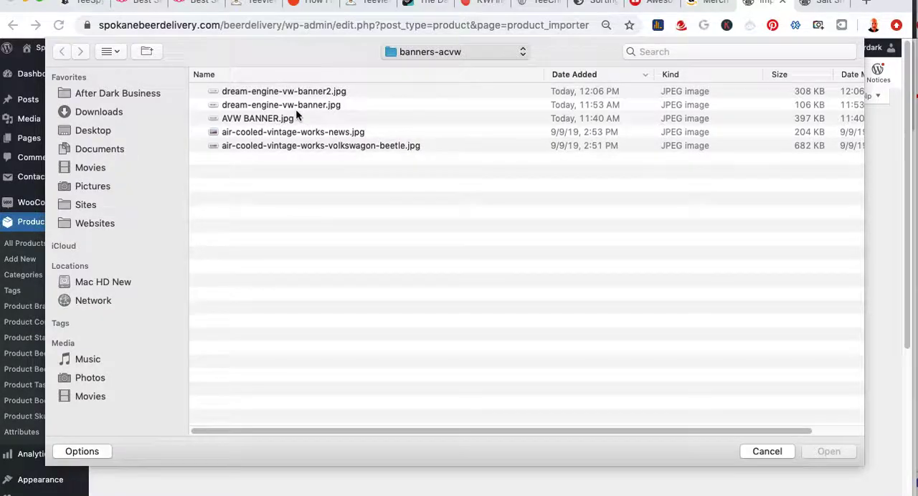
{"action": "left_click", "coordinate": [309, 91]}
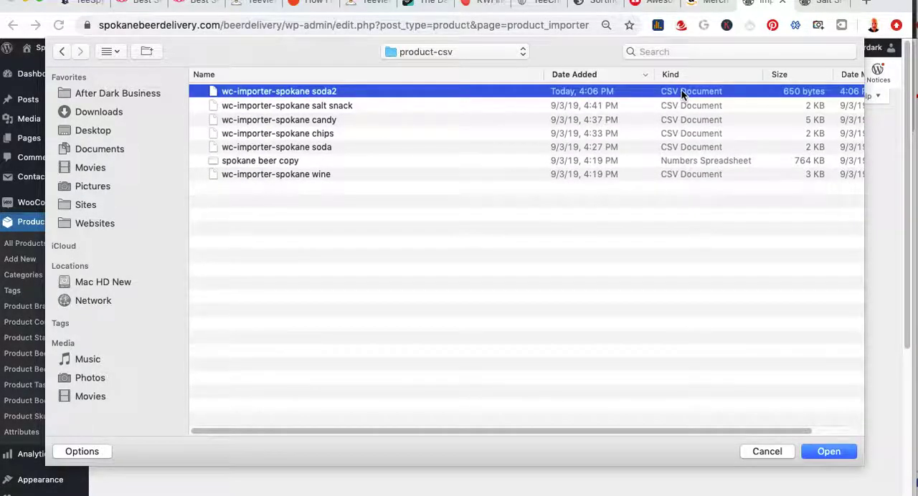
{"action": "left_click", "coordinate": [828, 451]}
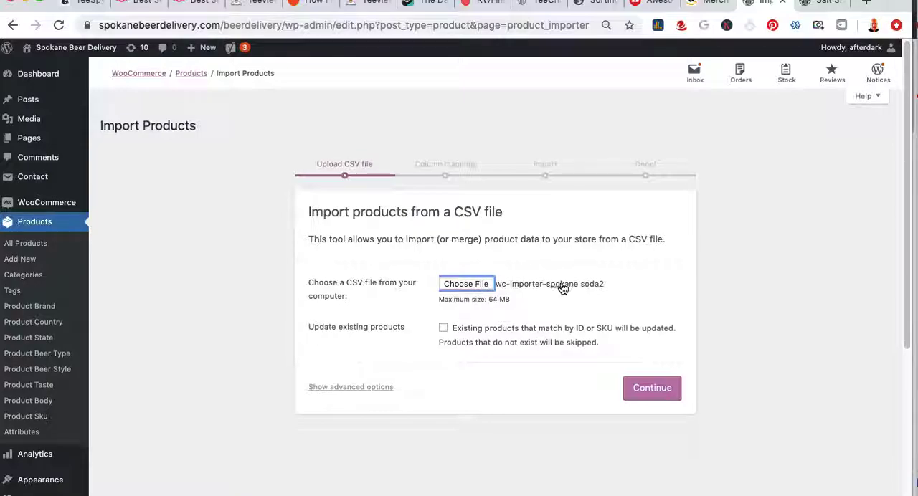
{"action": "left_click", "coordinate": [657, 393]}
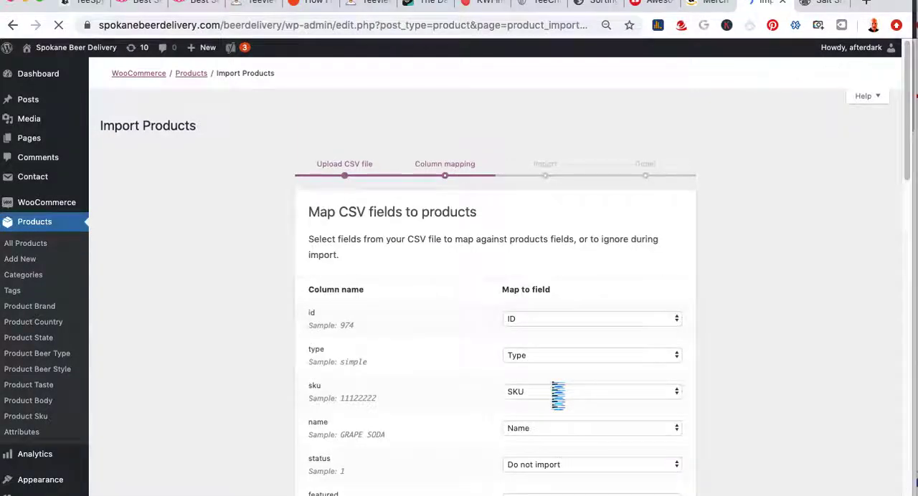
Run the import with the id column set to Do not import, and view the store's product list
{"action": "left_click", "coordinate": [530, 319]}
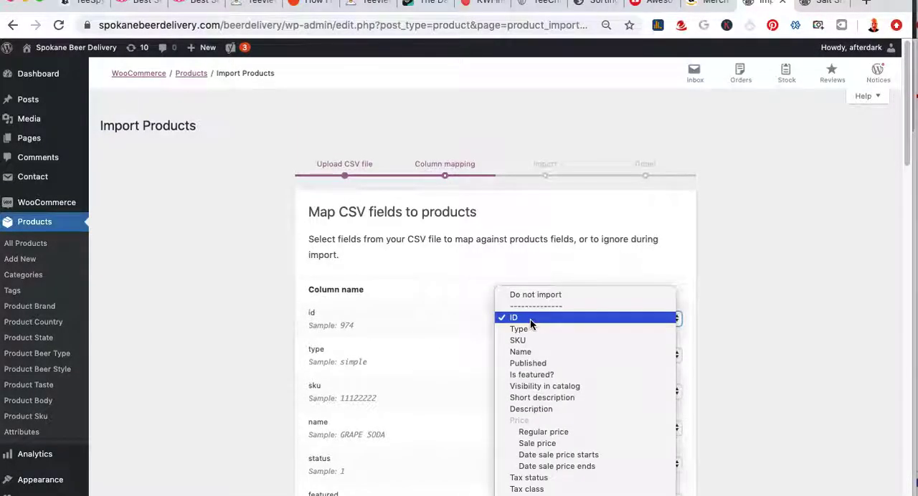
{"action": "left_click", "coordinate": [505, 319]}
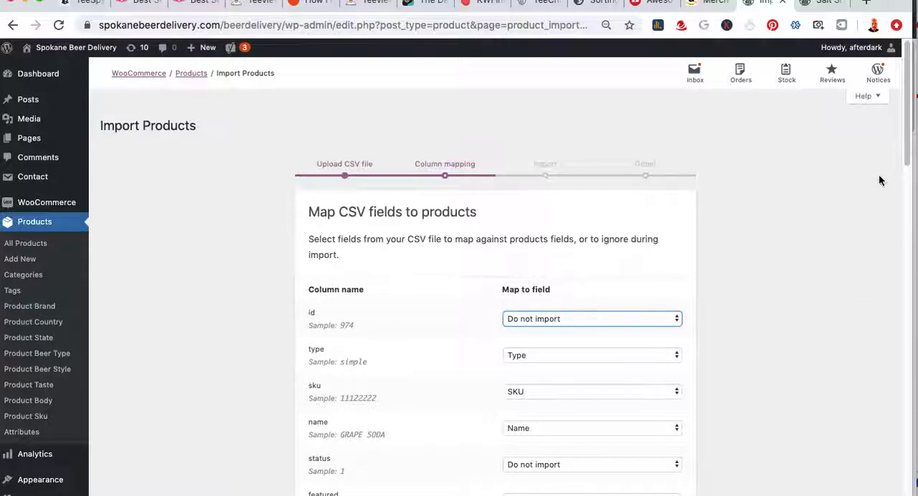
{"action": "left_click_drag", "start_coordinate": [903, 150], "coordinate": [877, 484]}
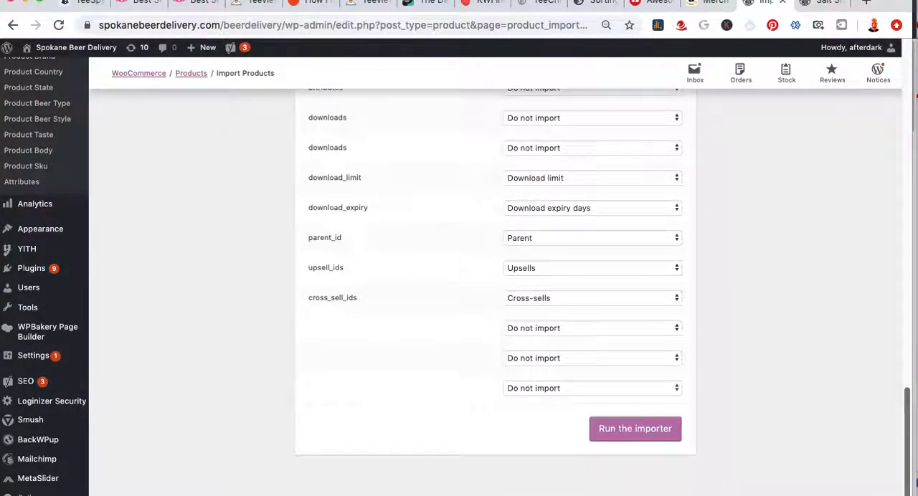
{"action": "left_click", "coordinate": [624, 433]}
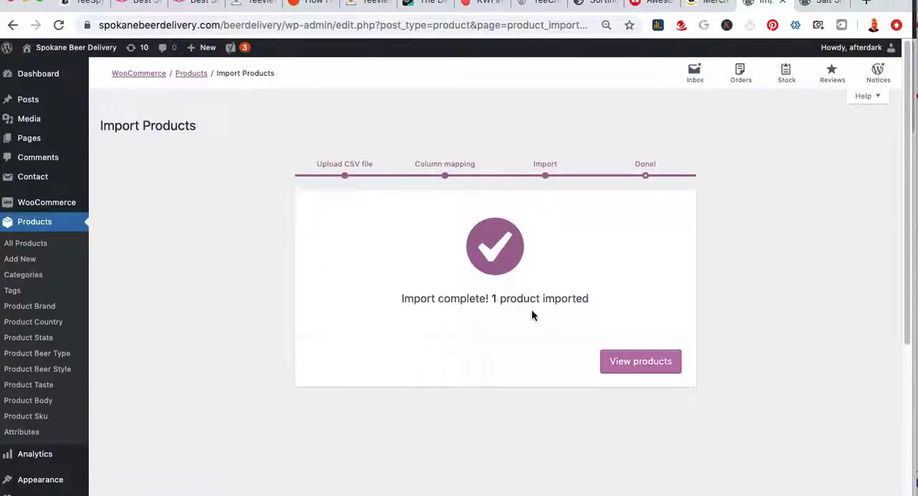
{"action": "left_click", "coordinate": [653, 365]}
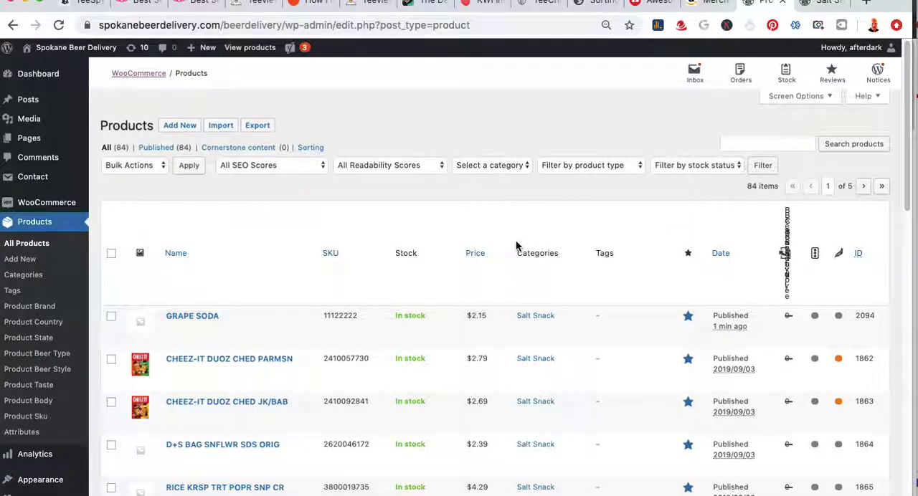
Reload the storefront's Salt Snack category page and open the Grape Soda product
{"action": "key", "text": "ctrl+Tab"}
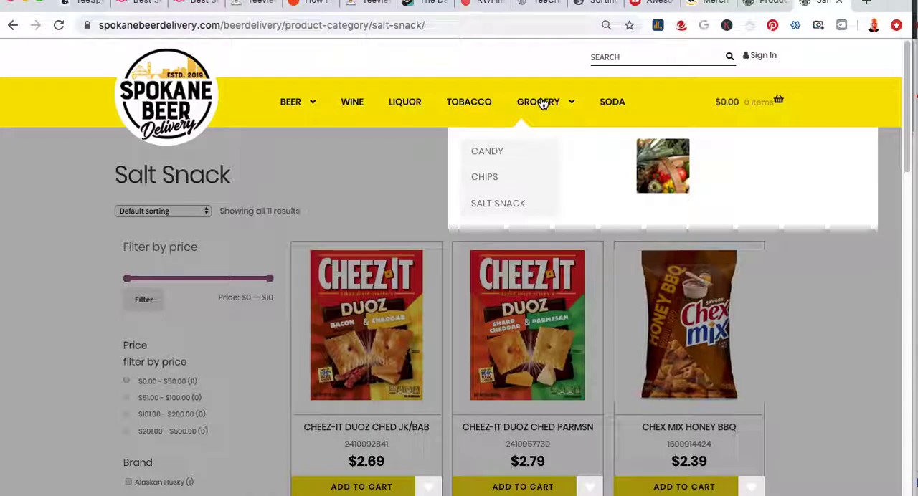
{"action": "key", "text": "super+r"}
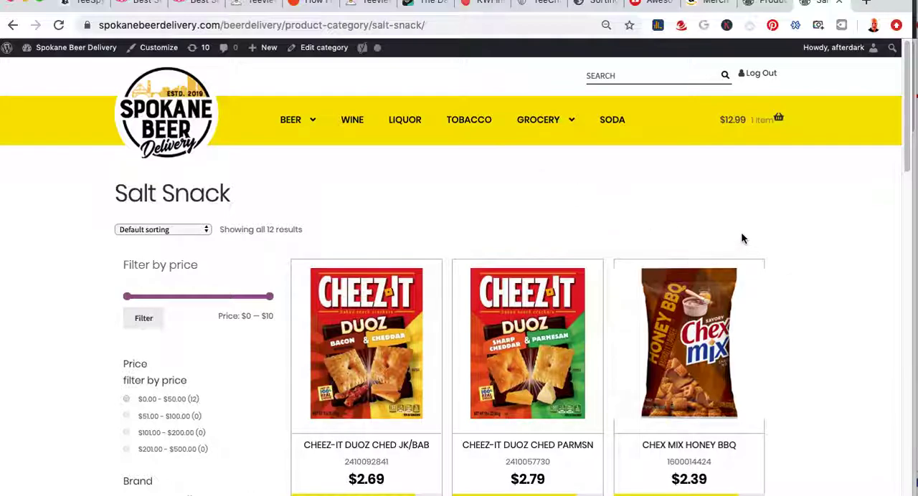
{"action": "scroll", "coordinate": [782, 244], "scroll_direction": "down", "scroll_amount": 5}
{"action": "scroll", "coordinate": [782, 244], "scroll_direction": "down", "scroll_amount": 2}
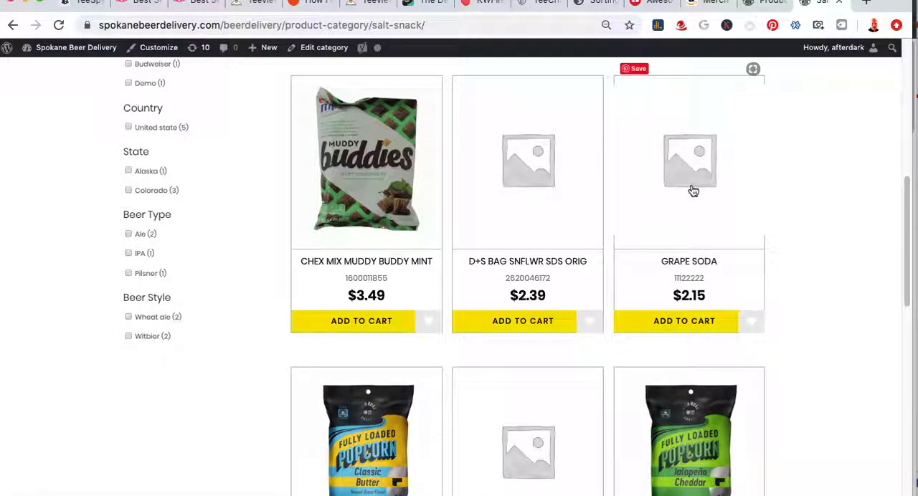
{"action": "left_click", "coordinate": [699, 180]}
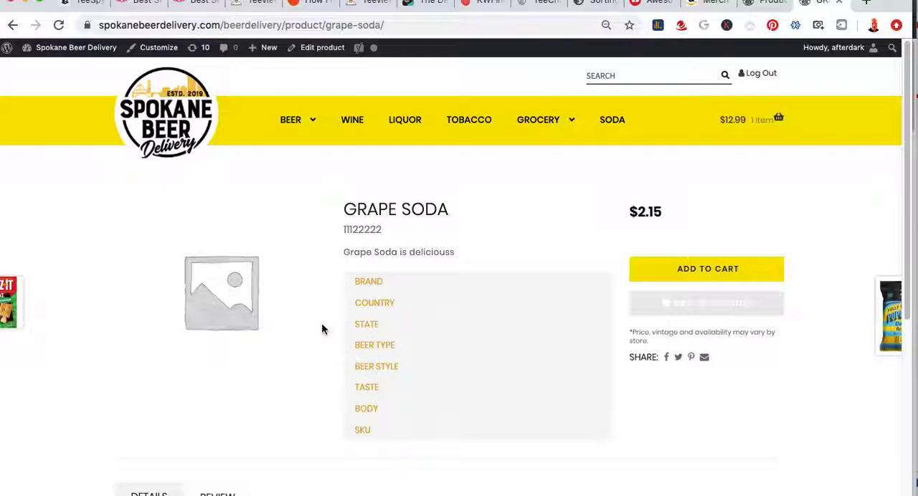
Examine the short description and the Details text on the Grape Soda product page
{"action": "scroll", "coordinate": [278, 380], "scroll_direction": "down", "scroll_amount": 2}
{"action": "scroll", "coordinate": [277, 383], "scroll_direction": "up", "scroll_amount": 1}
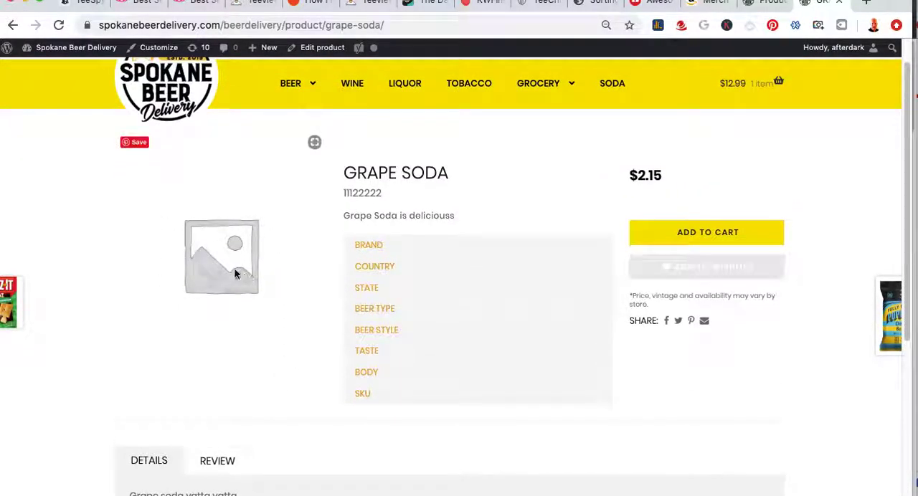
{"action": "scroll", "coordinate": [266, 301], "scroll_direction": "down", "scroll_amount": 3}
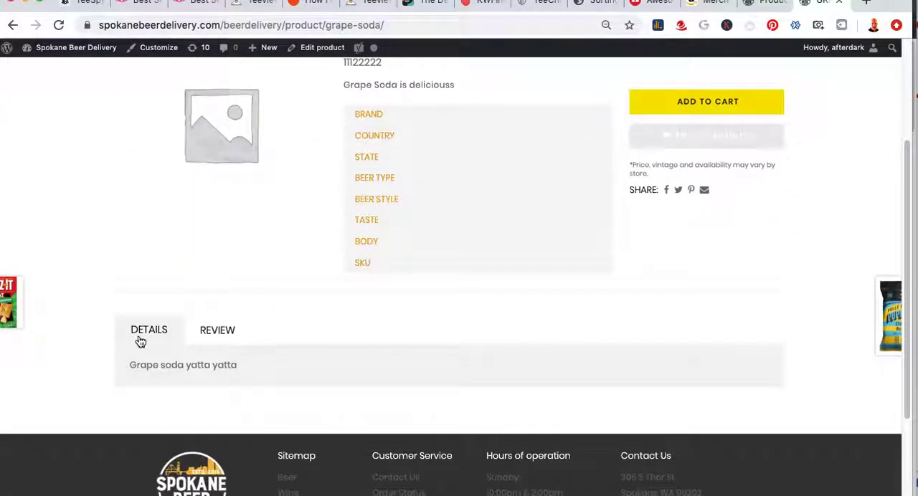
{"action": "left_click_drag", "start_coordinate": [242, 365], "coordinate": [146, 364]}
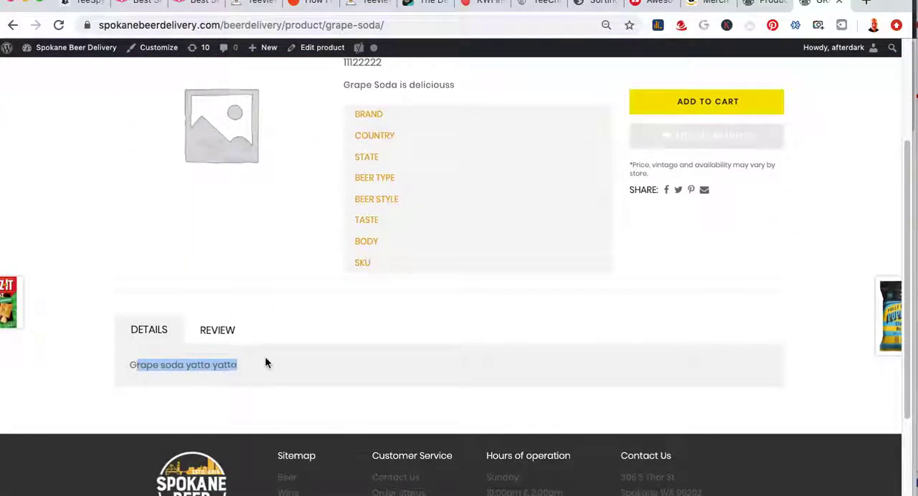
{"action": "scroll", "coordinate": [422, 315], "scroll_direction": "up", "scroll_amount": 3}
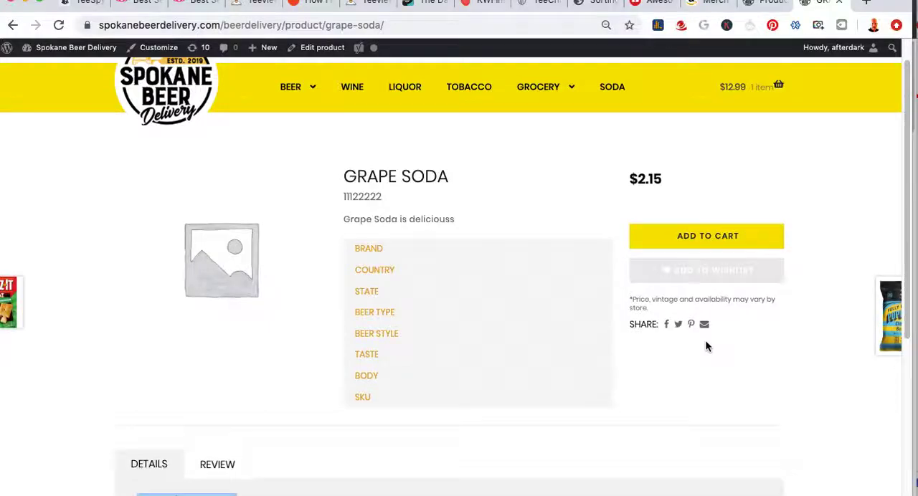
{"action": "scroll", "coordinate": [705, 347], "scroll_direction": "down", "scroll_amount": 2}
{"action": "scroll", "coordinate": [479, 178], "scroll_direction": "up", "scroll_amount": 1}
{"action": "left_click_drag", "start_coordinate": [456, 153], "coordinate": [337, 150]}
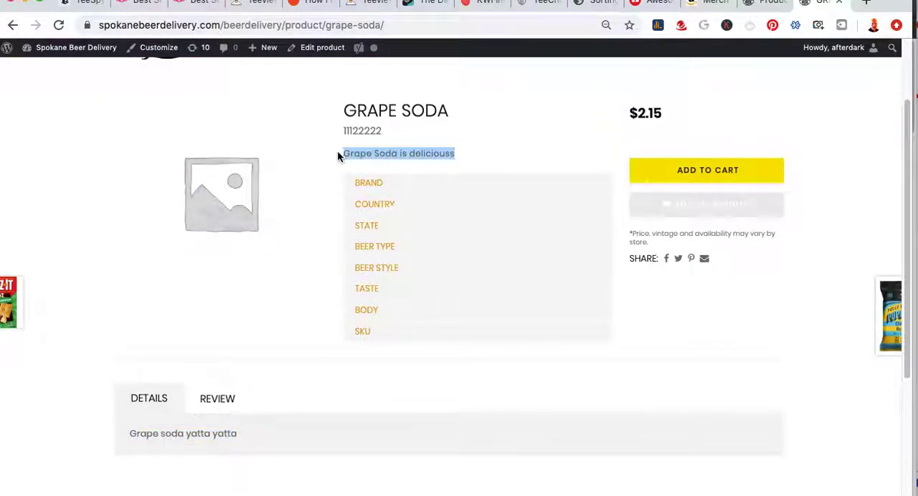
{"action": "left_click", "coordinate": [462, 151]}
{"action": "left_click_drag", "start_coordinate": [459, 153], "coordinate": [342, 152]}
Switch to the Numbers spreadsheet to check the short_description and description cells, and compare them with the Grape Soda page in the browser
{"action": "key", "text": "super+Tab"}
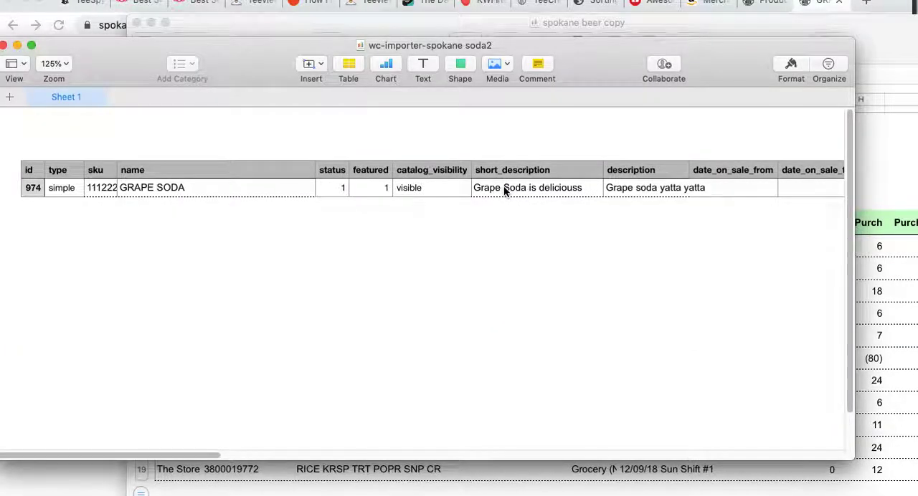
{"action": "left_click", "coordinate": [504, 186]}
{"action": "left_click", "coordinate": [638, 190]}
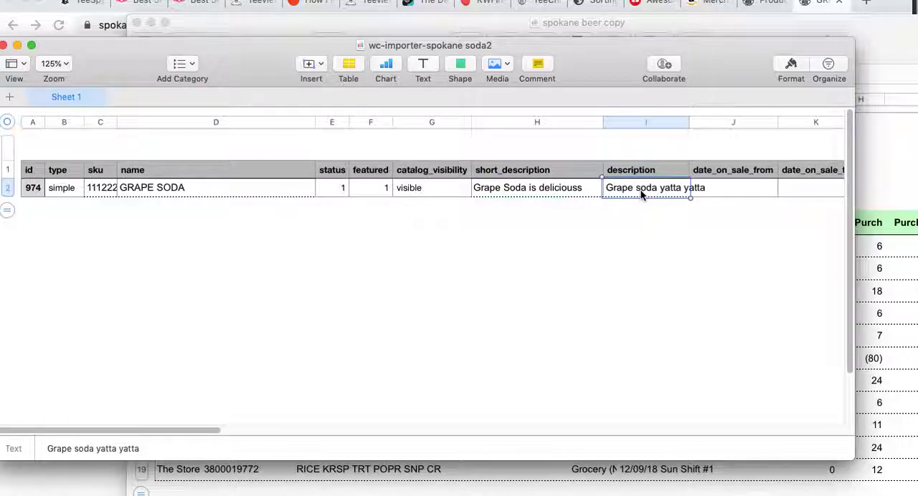
{"action": "key", "text": "super+Tab"}
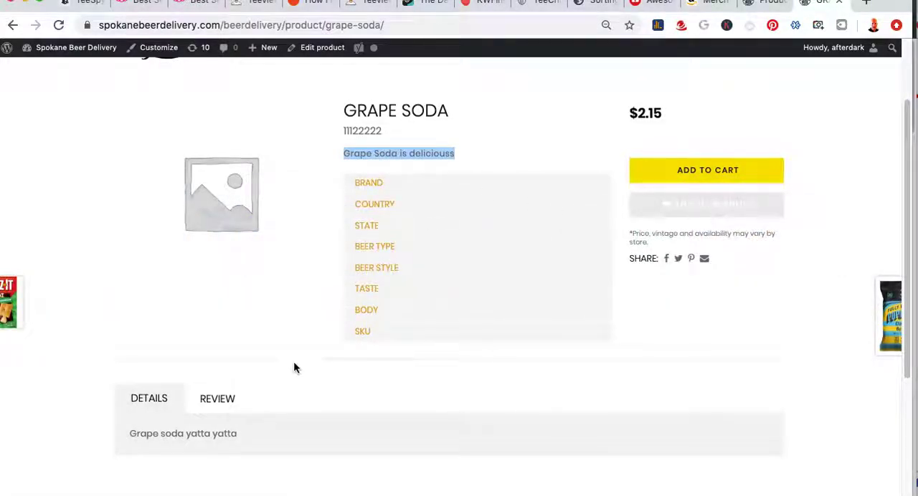
{"action": "left_click", "coordinate": [434, 436]}
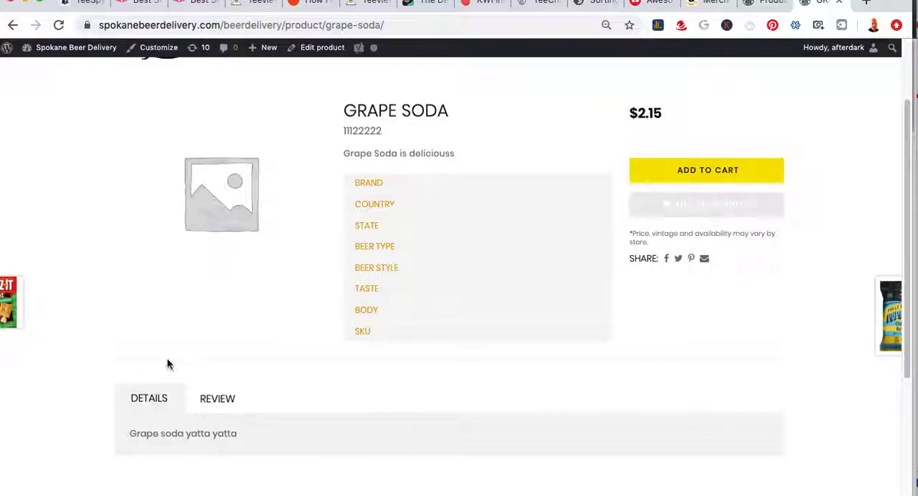
{"action": "mouse_move", "coordinate": [21, 314]}
{"action": "scroll", "coordinate": [618, 337], "scroll_direction": "down", "scroll_amount": 3}
{"action": "scroll", "coordinate": [619, 337], "scroll_direction": "up", "scroll_amount": 5}
{"action": "scroll", "coordinate": [645, 340], "scroll_direction": "down", "scroll_amount": 1}
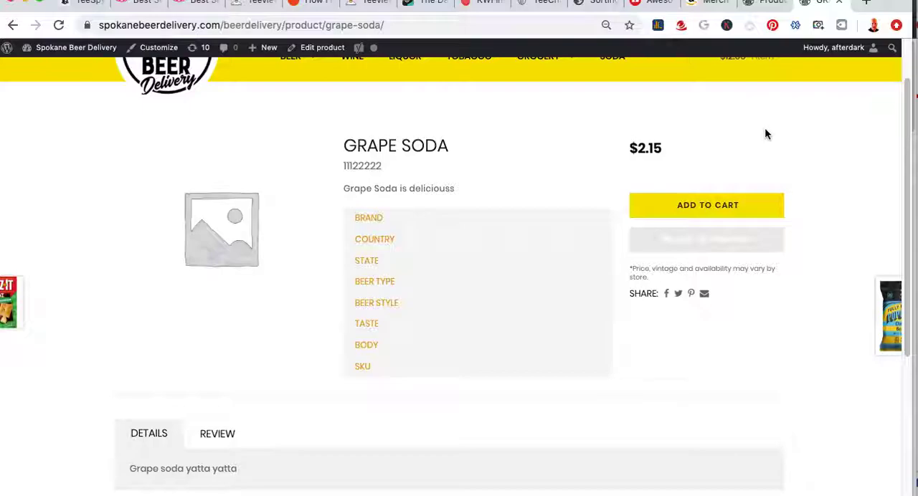
Return to the WordPress admin and download an export file containing only Products with the Export tool
{"action": "left_click", "coordinate": [766, 3]}
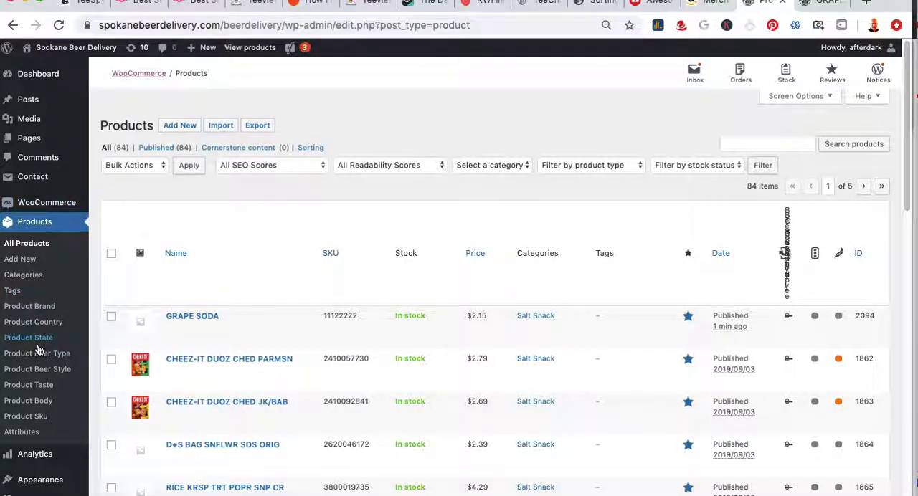
{"action": "scroll", "coordinate": [40, 349], "scroll_direction": "down", "scroll_amount": 3}
{"action": "scroll", "coordinate": [40, 350], "scroll_direction": "down", "scroll_amount": 6}
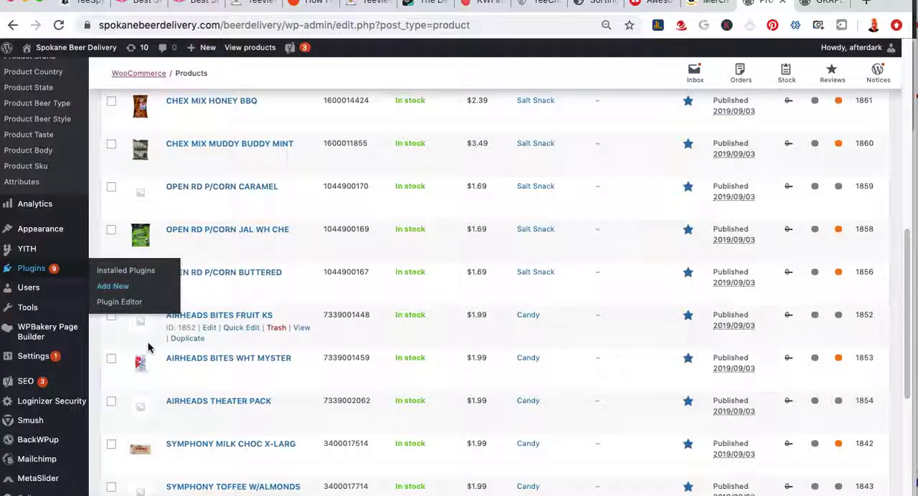
{"action": "left_click", "coordinate": [114, 341]}
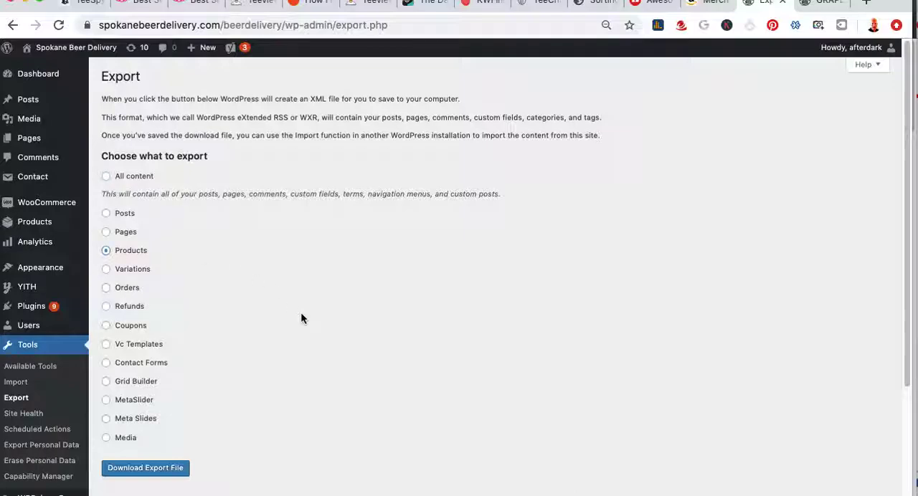
{"action": "left_click", "coordinate": [147, 468]}
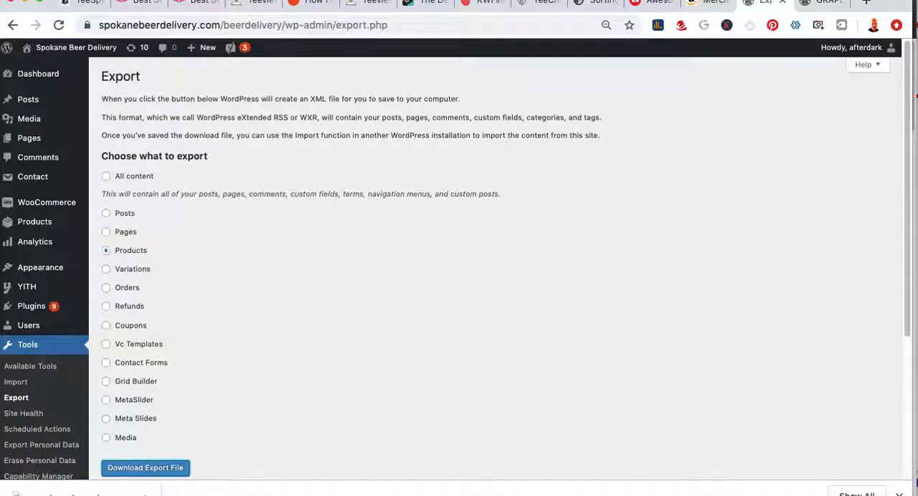
{"action": "left_click", "coordinate": [366, 318]}
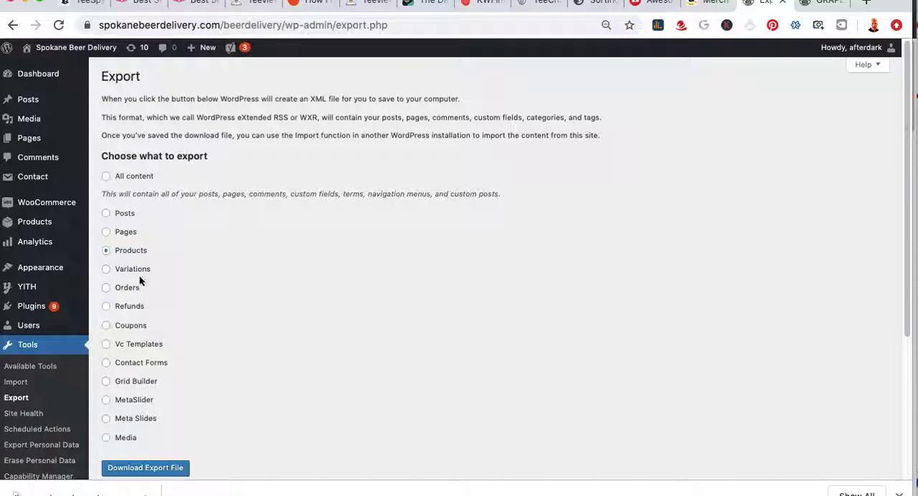
Export the store's products with WooCommerce Store Export, keeping the available product fields checked and all product filters off
{"action": "mouse_move", "coordinate": [22, 209]}
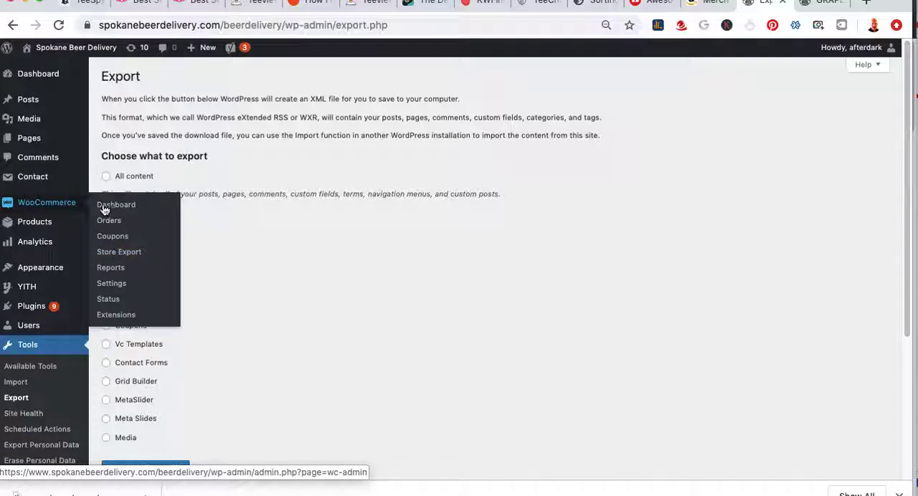
{"action": "left_click", "coordinate": [120, 255]}
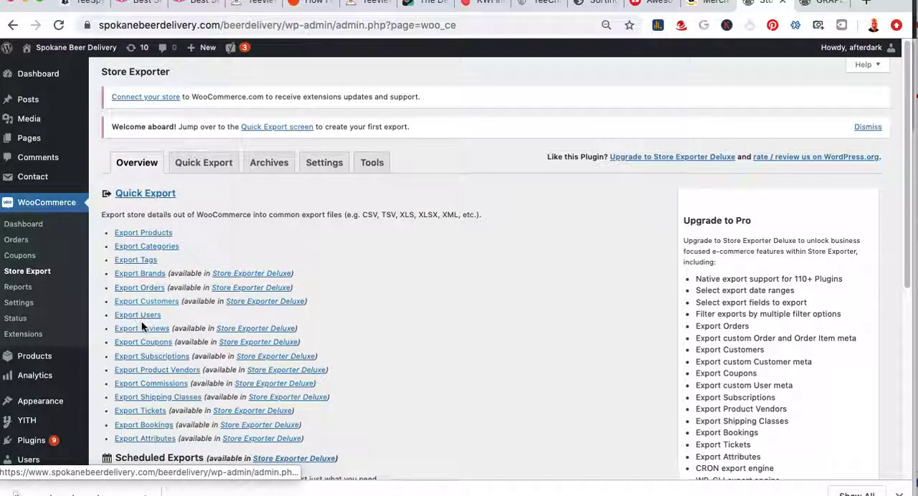
{"action": "left_click", "coordinate": [141, 234]}
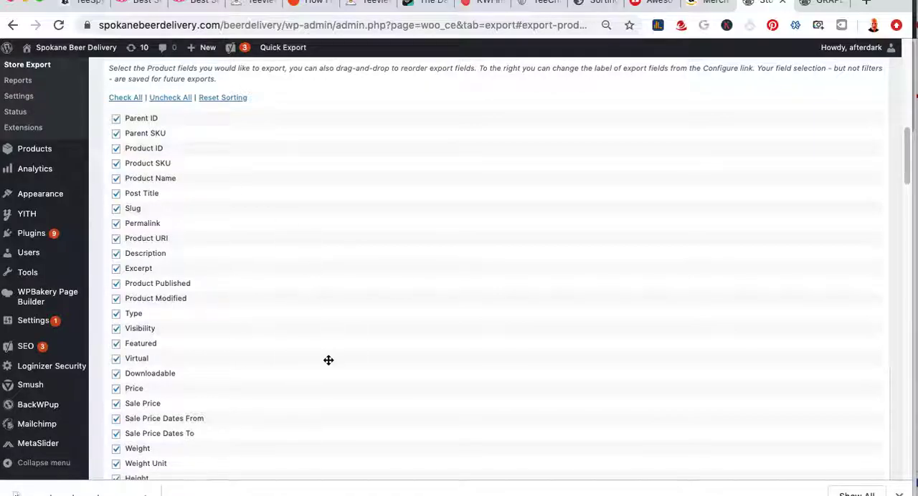
{"action": "scroll", "coordinate": [356, 334], "scroll_direction": "down", "scroll_amount": 3}
{"action": "scroll", "coordinate": [358, 334], "scroll_direction": "down", "scroll_amount": 3}
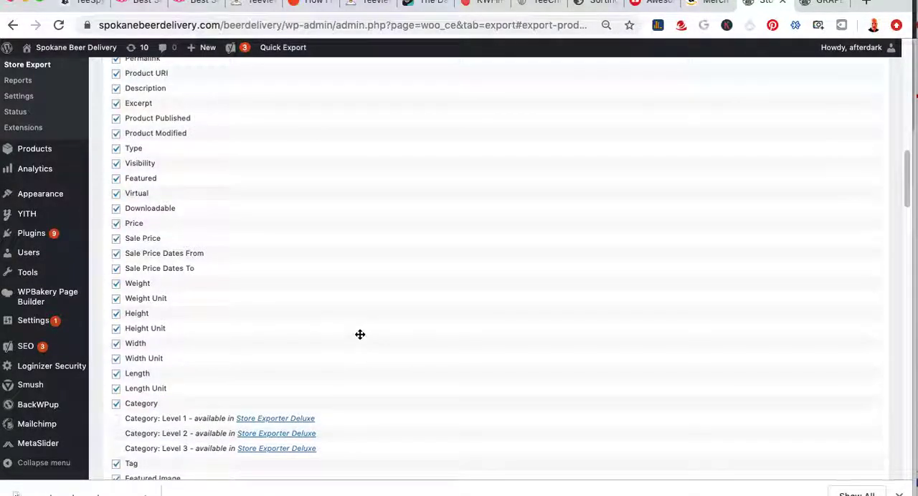
{"action": "scroll", "coordinate": [370, 301], "scroll_direction": "down", "scroll_amount": 20}
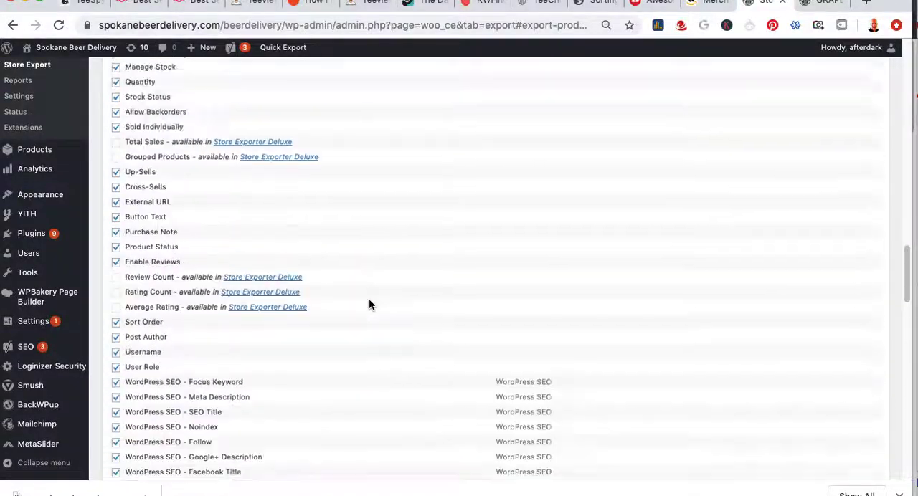
{"action": "scroll", "coordinate": [370, 303], "scroll_direction": "up", "scroll_amount": 8}
{"action": "scroll", "coordinate": [369, 298], "scroll_direction": "up", "scroll_amount": 5}
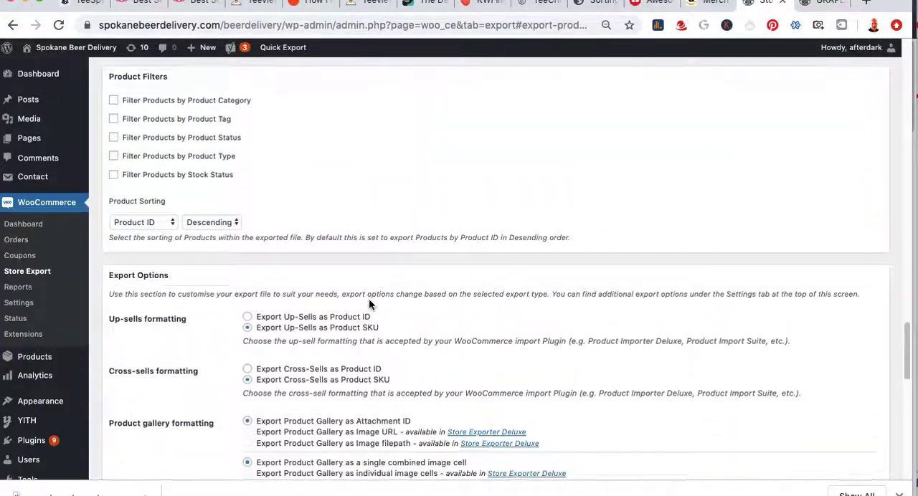
{"action": "left_click", "coordinate": [169, 253]}
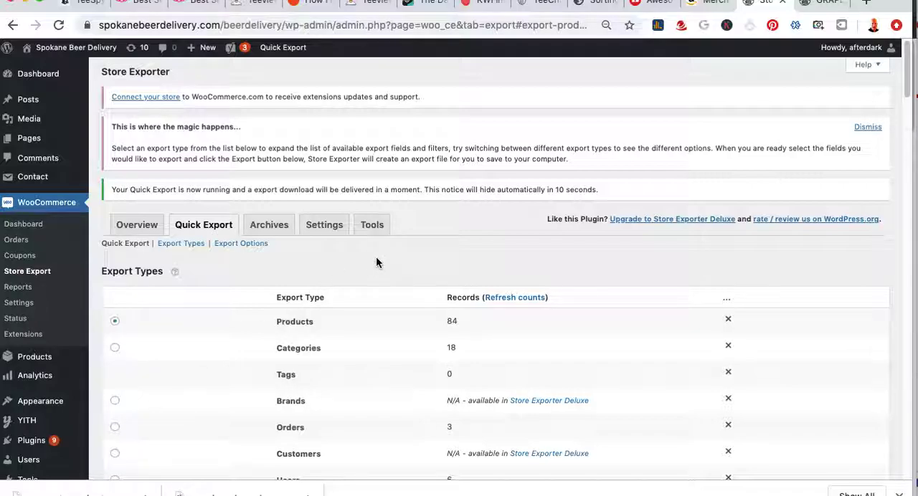
Switch to Numbers, open export_product-2019_09_11-23_11_31-66207150.csv from Downloads, and hide the Format sidebar
{"action": "key", "text": "super+Tab"}
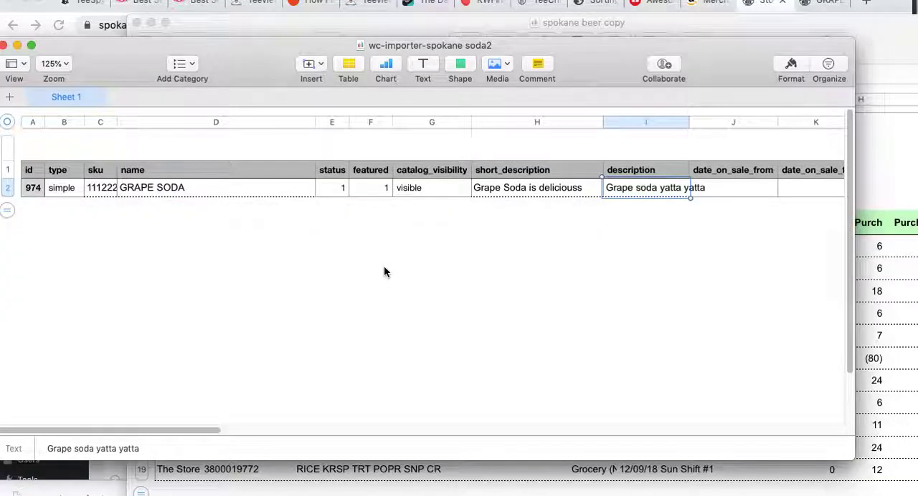
{"action": "left_click", "coordinate": [63, 0]}
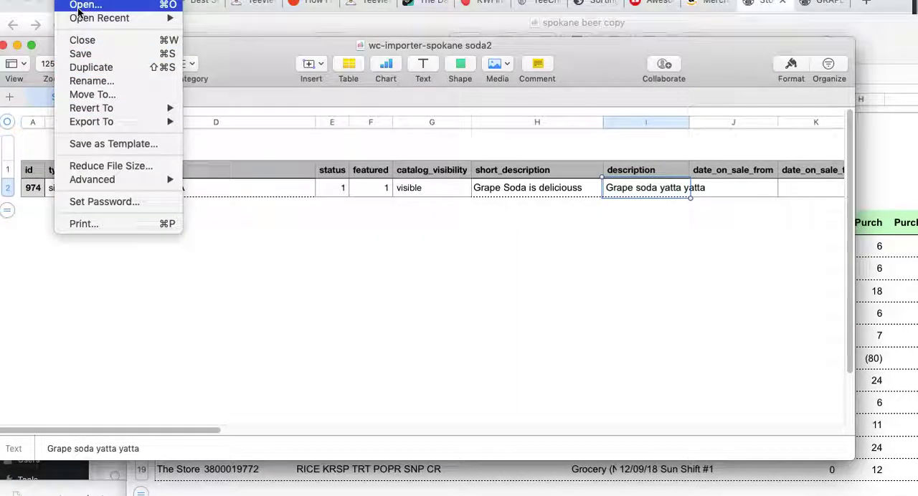
{"action": "left_click", "coordinate": [78, 6]}
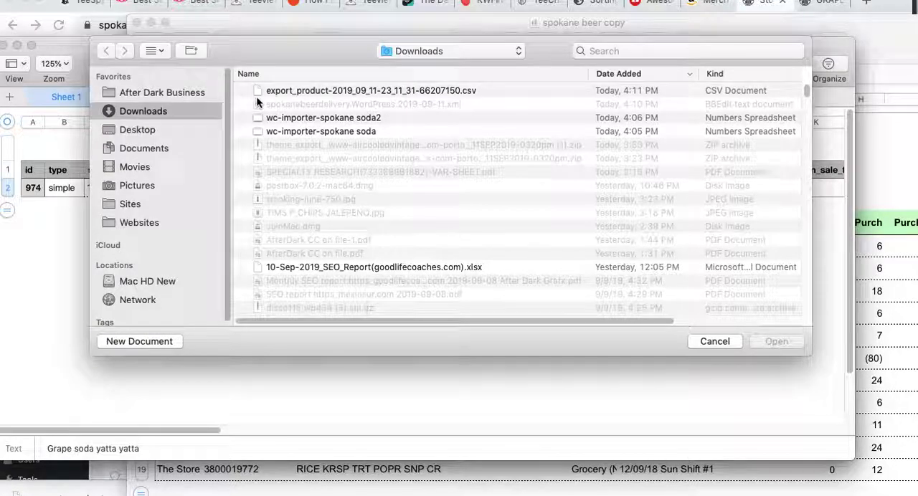
{"action": "left_click", "coordinate": [399, 87]}
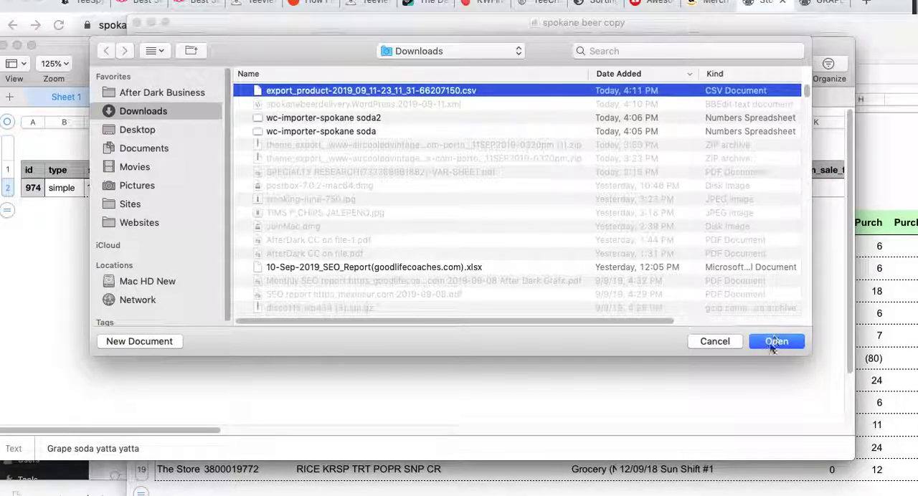
{"action": "key", "text": "Return"}
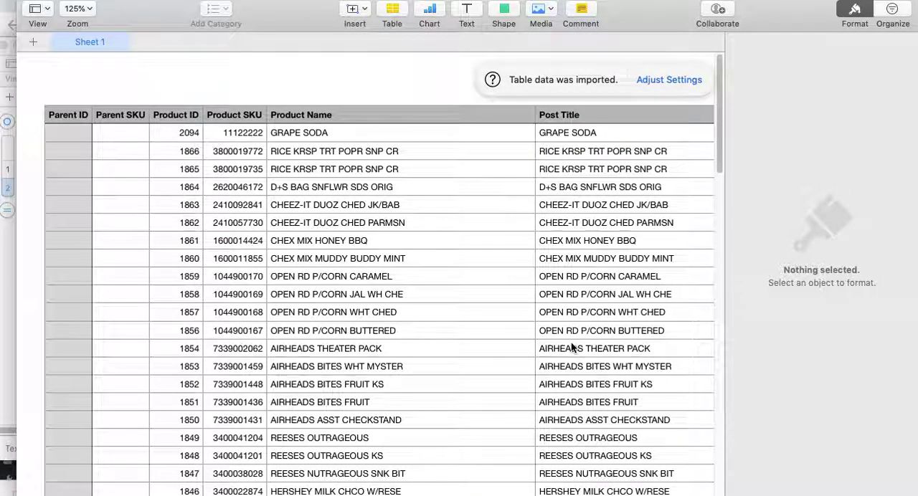
{"action": "left_click", "coordinate": [854, 11]}
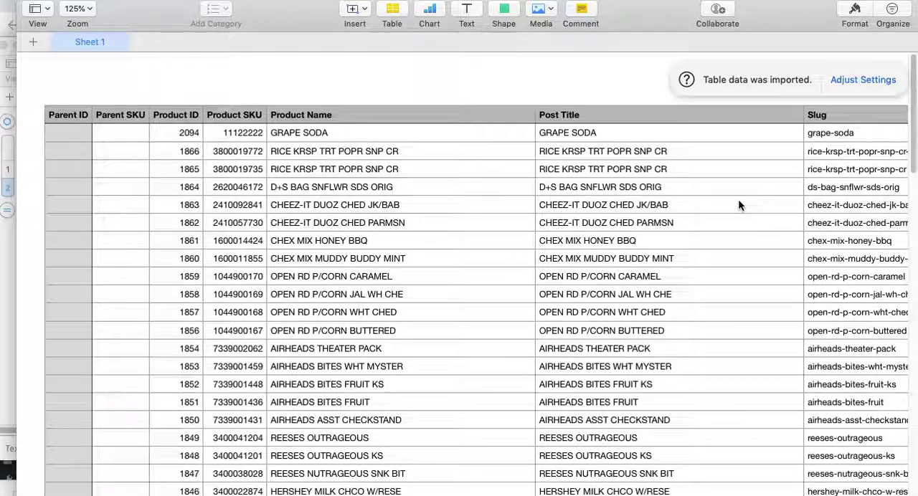
Examine the GRAPE SODA row of the exported sheet cell by cell, from Parent SKU across to Weight Unit
{"action": "left_click", "coordinate": [109, 129]}
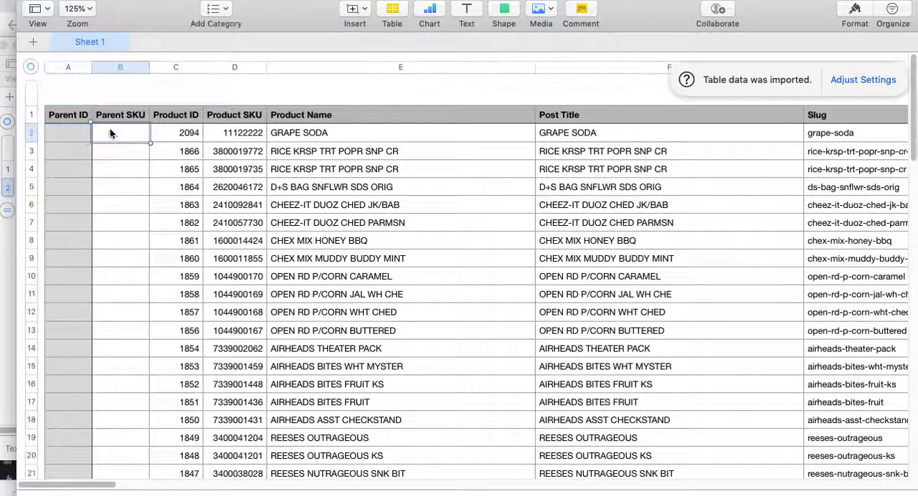
{"action": "left_click", "coordinate": [170, 137]}
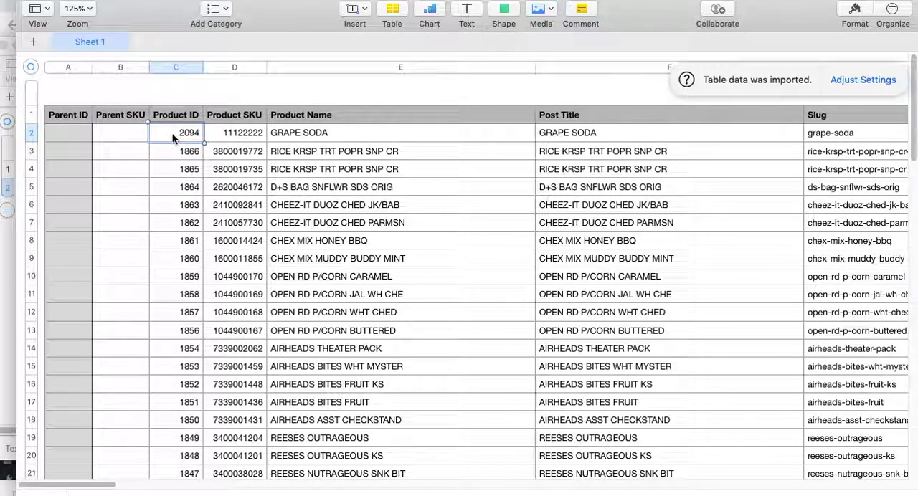
{"action": "left_click", "coordinate": [224, 137]}
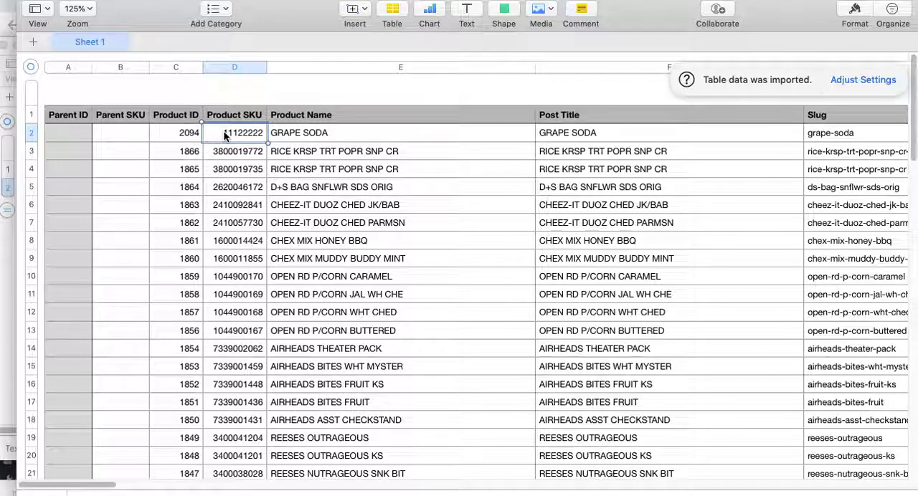
{"action": "left_click", "coordinate": [305, 137]}
{"action": "key", "text": "Tab"}
{"action": "key", "text": "Tab"}
{"action": "key", "text": "Tab"}
{"action": "key", "text": "Tab"}
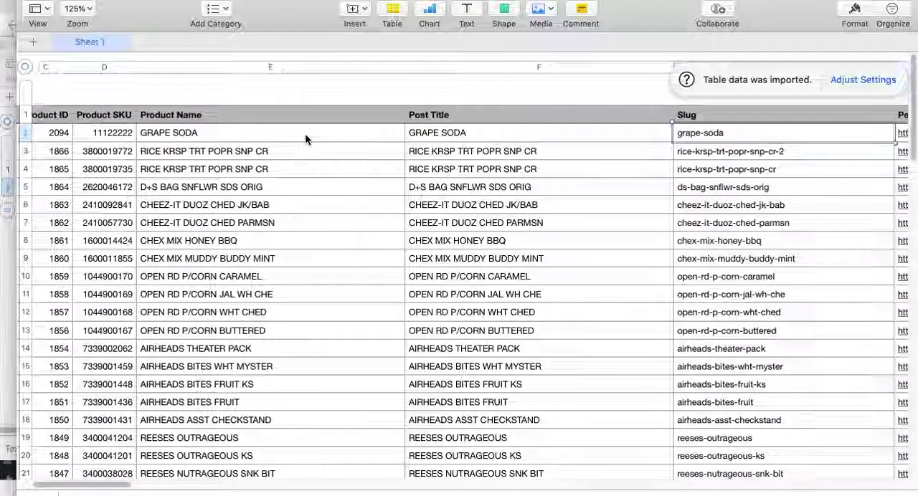
{"action": "key", "text": "Tab"}
{"action": "key", "text": "Tab"}
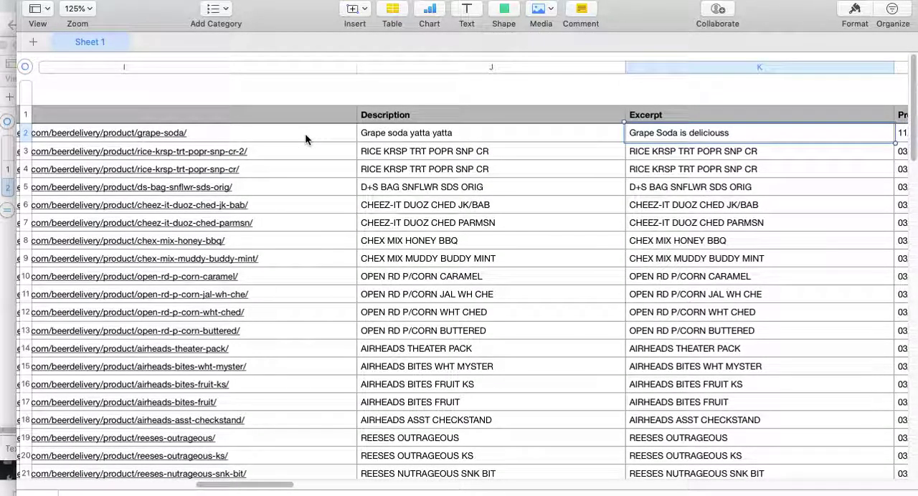
{"action": "key", "text": "Tab"}
{"action": "key", "text": "Tab"}
{"action": "key", "text": "Tab"}
{"action": "key", "text": "Tab"}
{"action": "key", "text": "Tab"}
{"action": "key", "text": "Tab"}
{"action": "key", "text": "Tab"}
{"action": "key", "text": "Tab"}
{"action": "key", "text": "Tab"}
{"action": "key", "text": "Tab"}
{"action": "key", "text": "Tab"}
{"action": "key", "text": "Tab"}
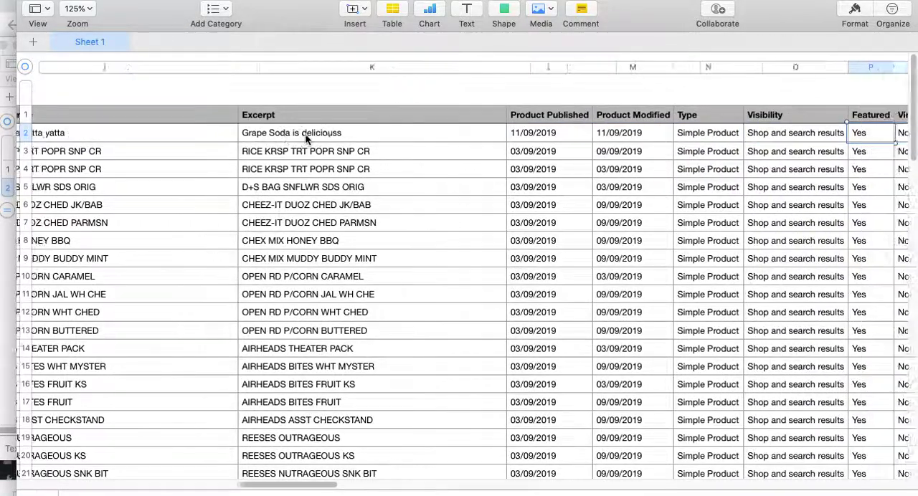
{"action": "key", "text": "Tab"}
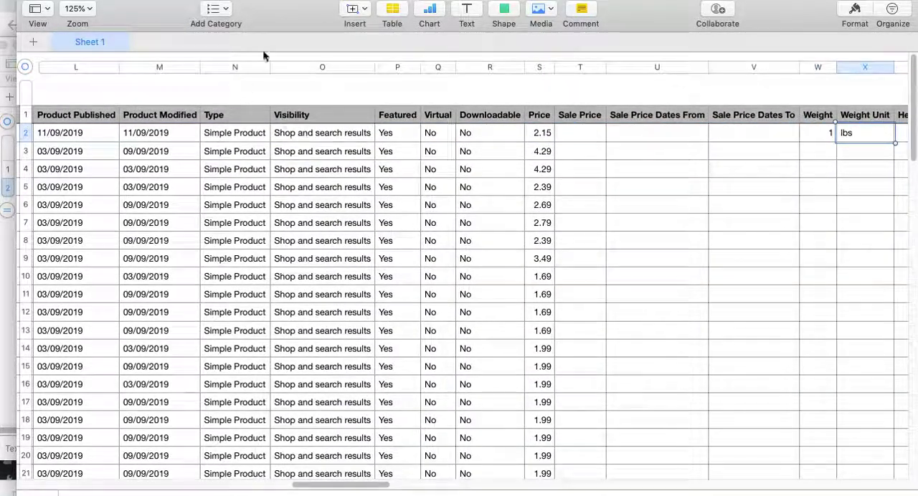
Move the exported product spreadsheet aside and compare its columns with those of the wc-importer-spokane soda2 spreadsheet
{"action": "left_click_drag", "start_coordinate": [122, 7], "coordinate": [277, 164]}
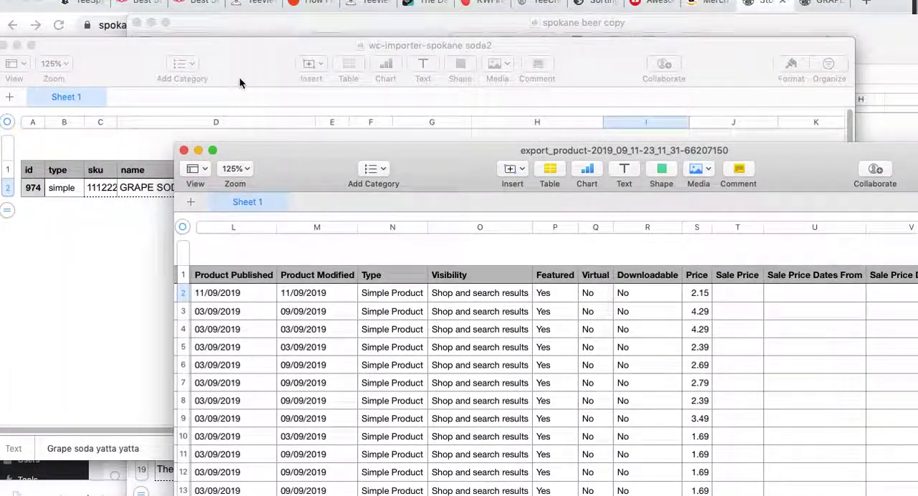
{"action": "left_click", "coordinate": [240, 79]}
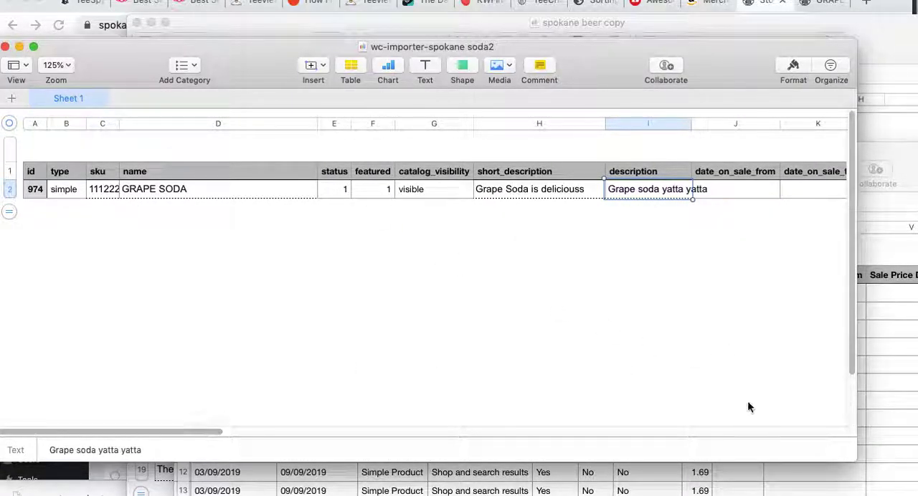
{"action": "left_click", "coordinate": [875, 338]}
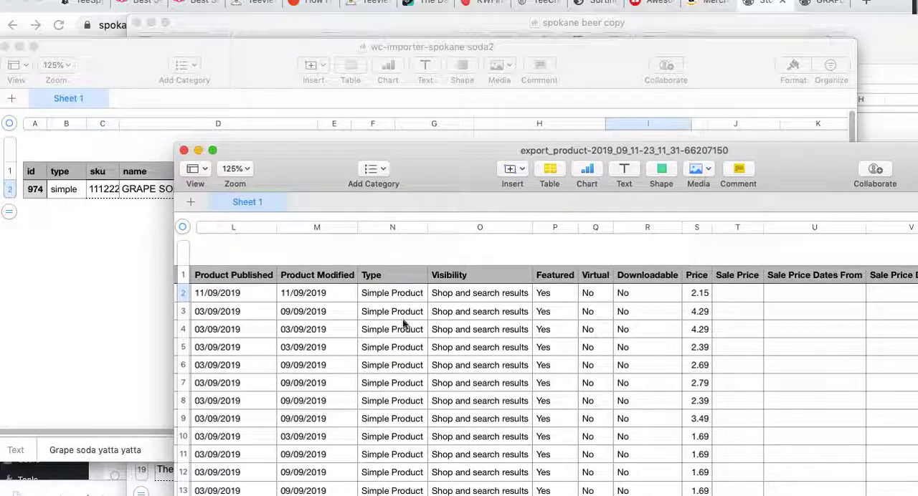
{"action": "left_click", "coordinate": [139, 259]}
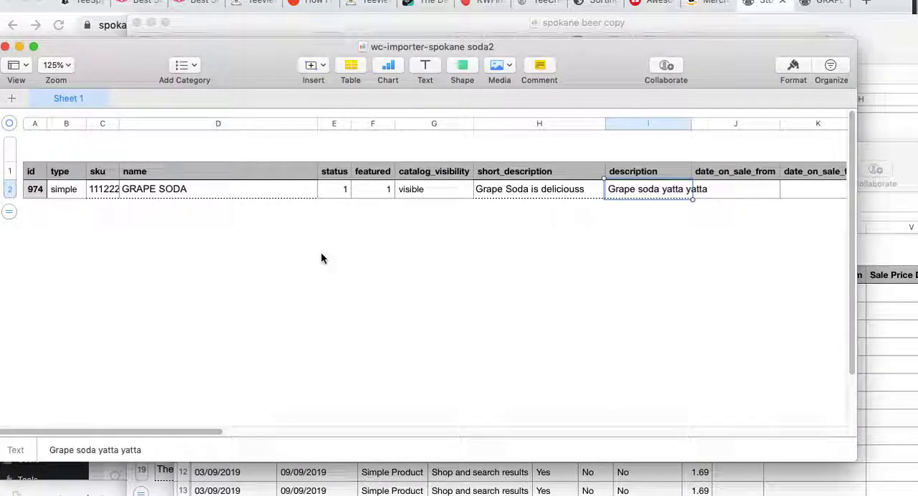